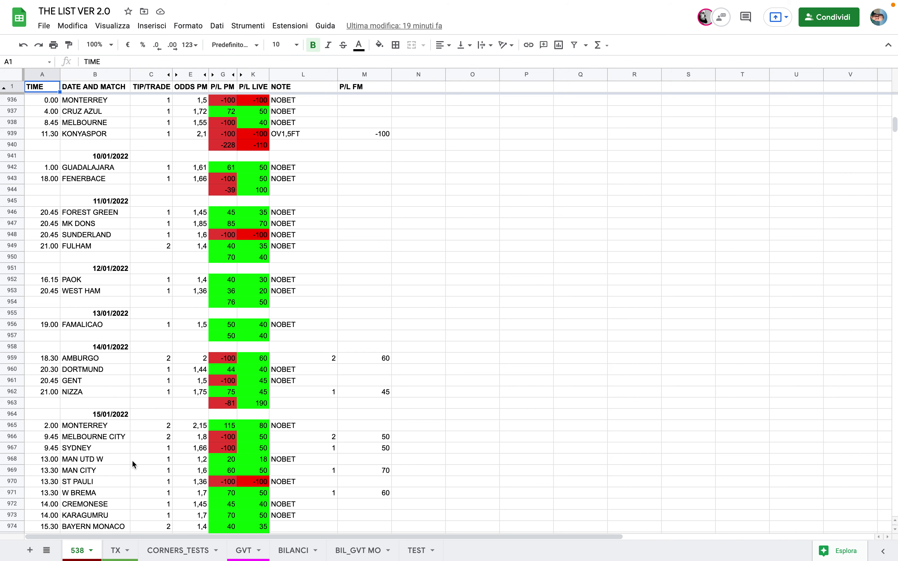
# Step: Look through the 538 match list from the January 2022 results to the fixtures scheduled up to 08/02/2022
pyautogui.scroll(-20, 132, 460)
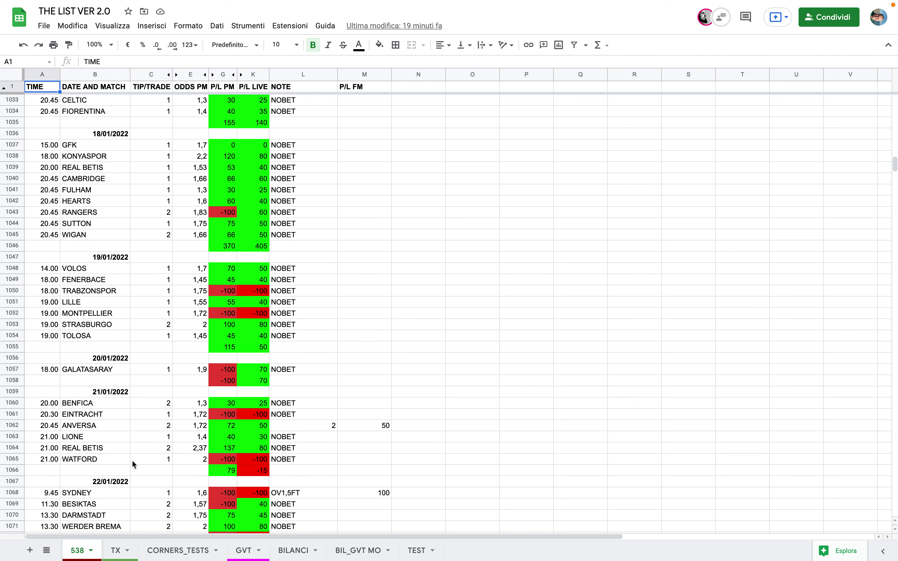
pyautogui.scroll(-20, 132, 460)
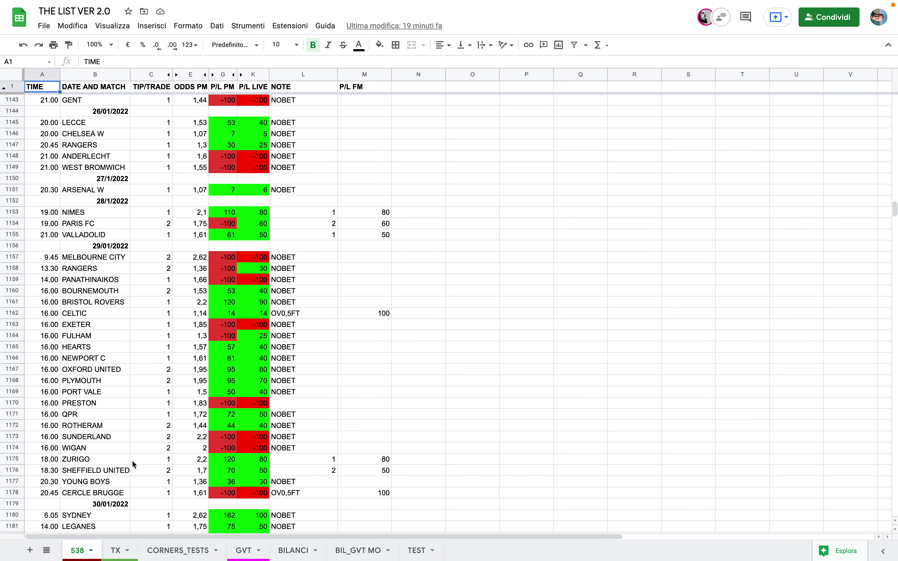
pyautogui.scroll(-10, 110, 414)
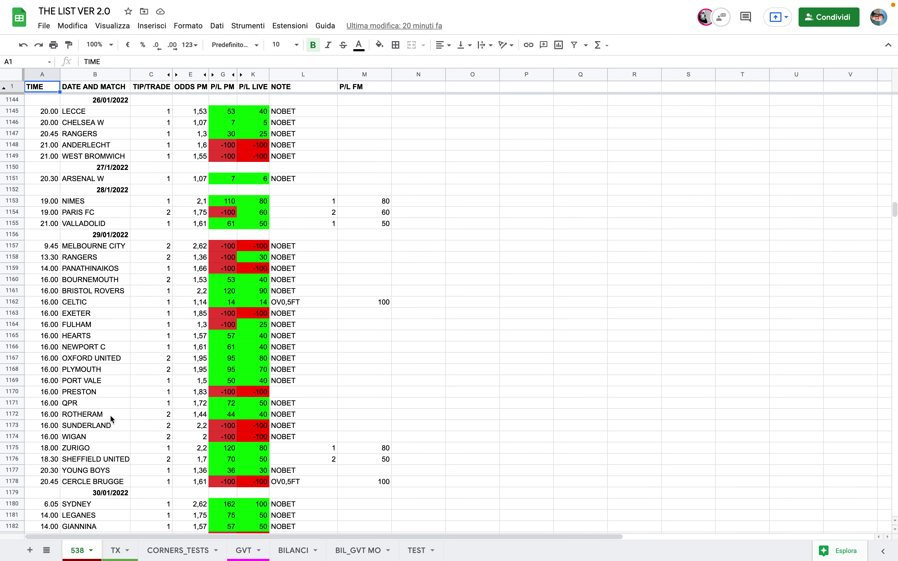
pyautogui.scroll(-6, 110, 414)
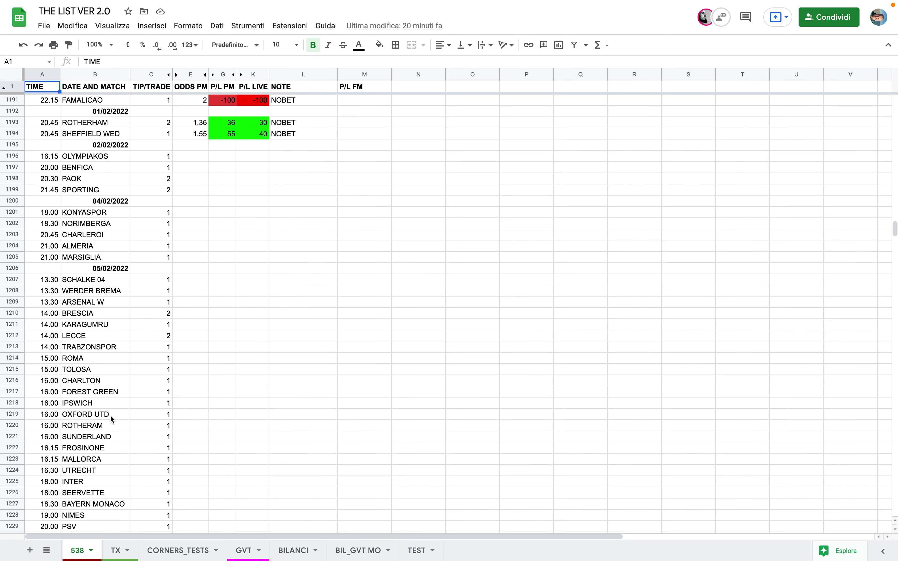
pyautogui.scroll(-2, 111, 414)
pyautogui.scroll(-12, 110, 414)
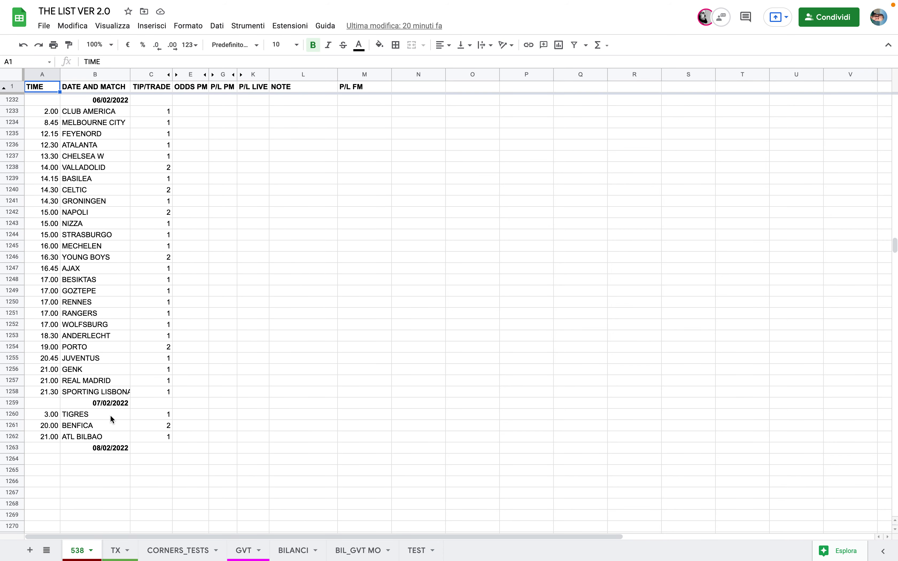
pyautogui.scroll(5, 110, 414)
pyautogui.scroll(14, 110, 415)
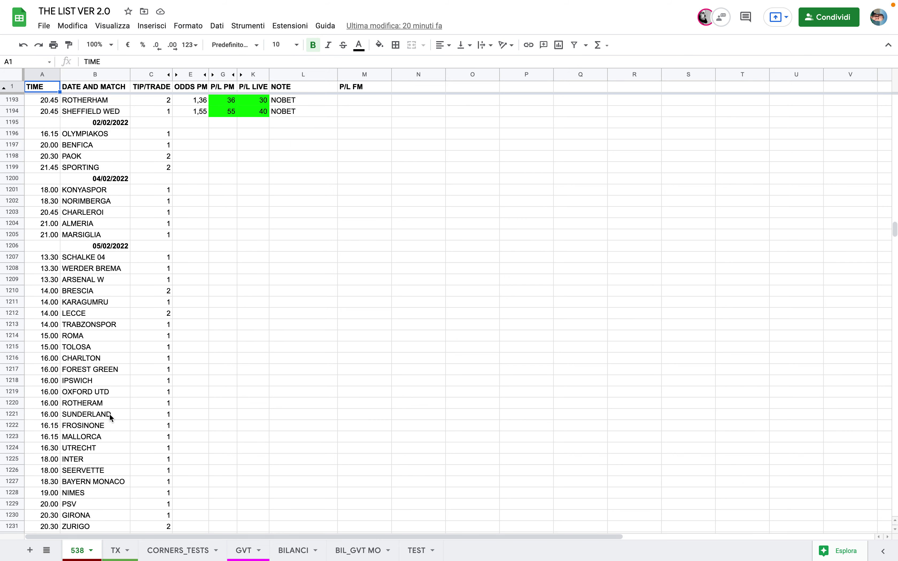
pyautogui.scroll(-1, 116, 420)
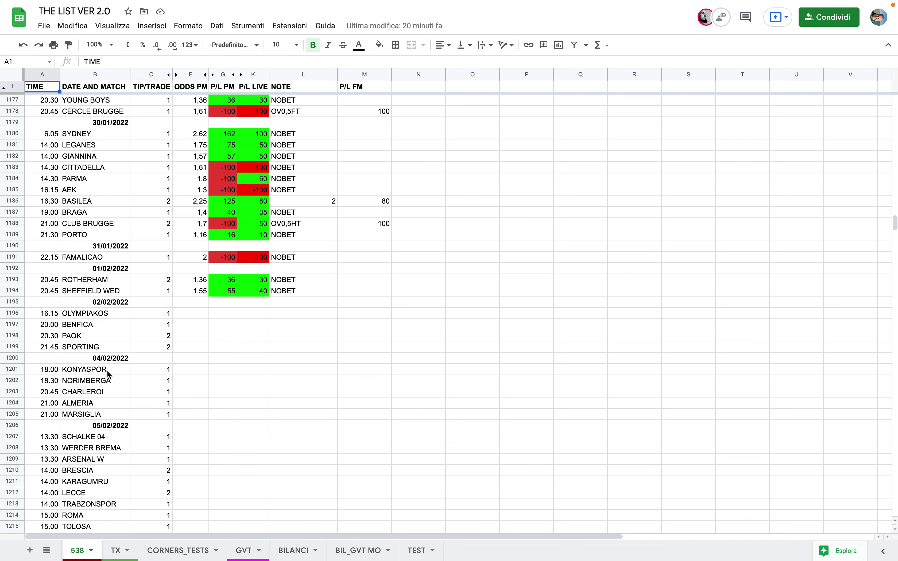
pyautogui.scroll(3, 106, 371)
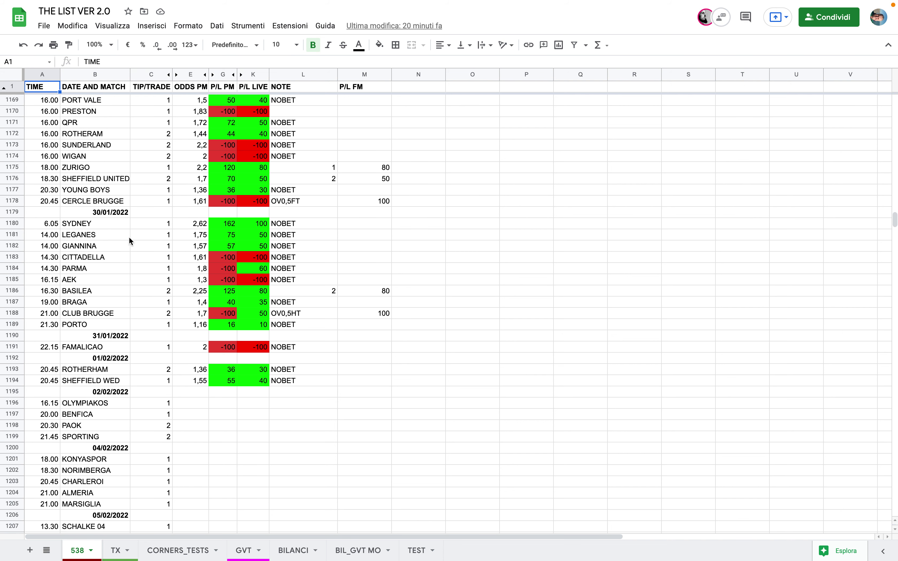
# Step: Examine the tip, pre-match odds and P/L PM values of the SYDNEY match under 30/01/2022
pyautogui.click(153, 225)
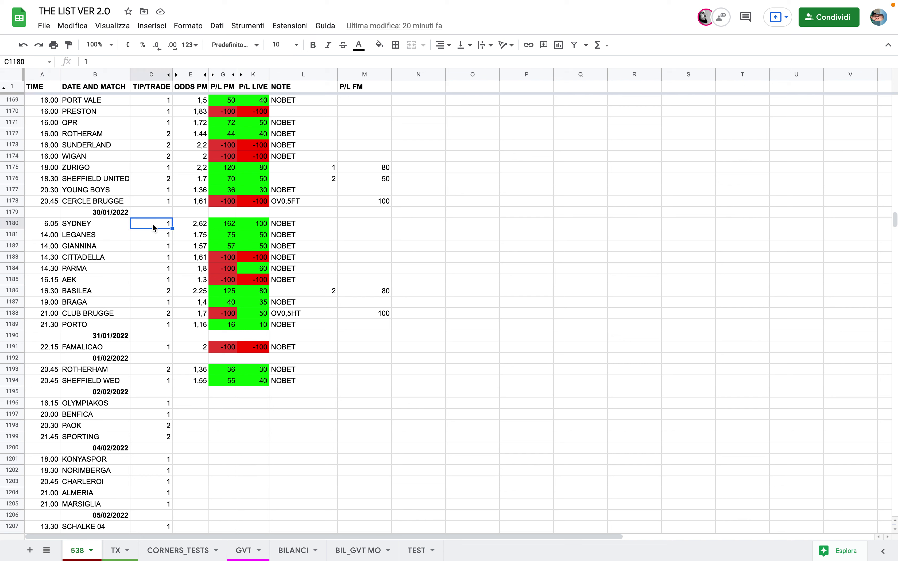
pyautogui.click(190, 222)
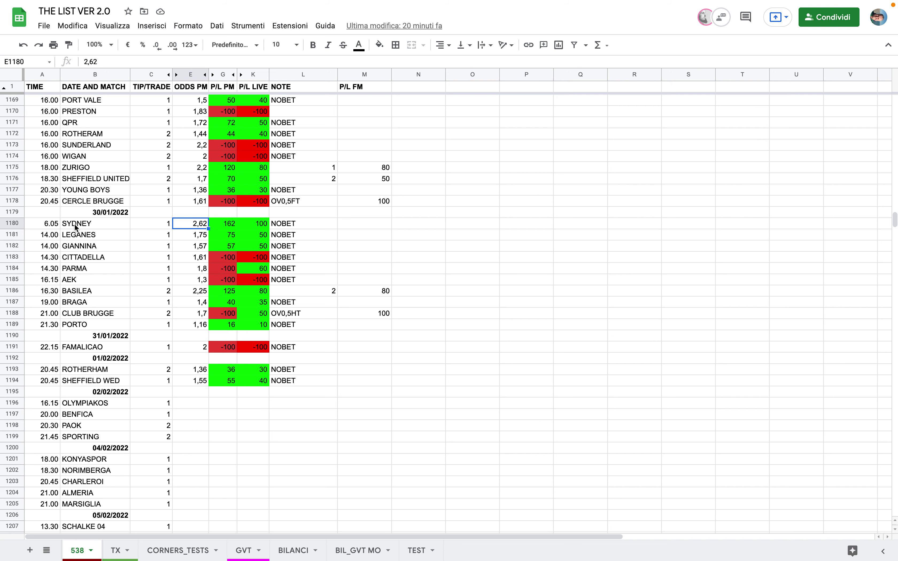
pyautogui.click(148, 224)
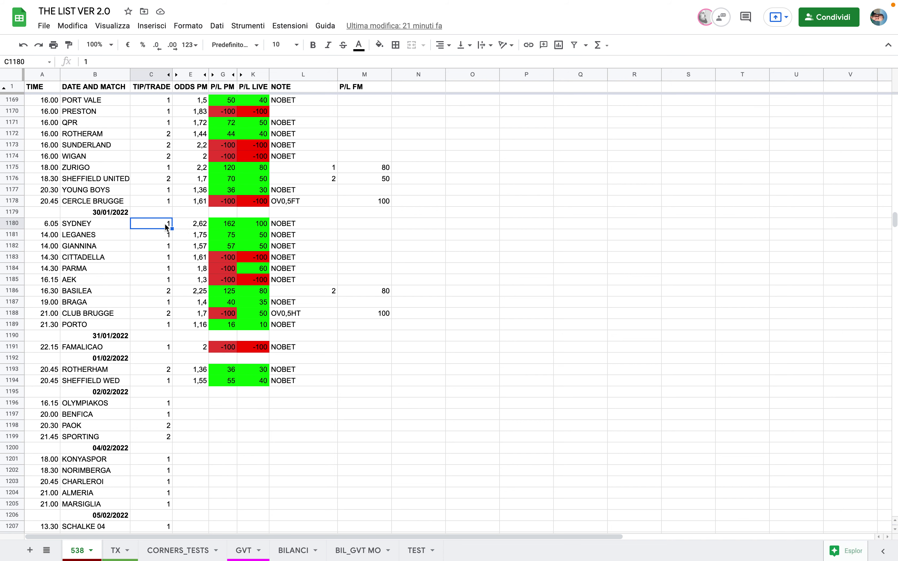
pyautogui.click(186, 227)
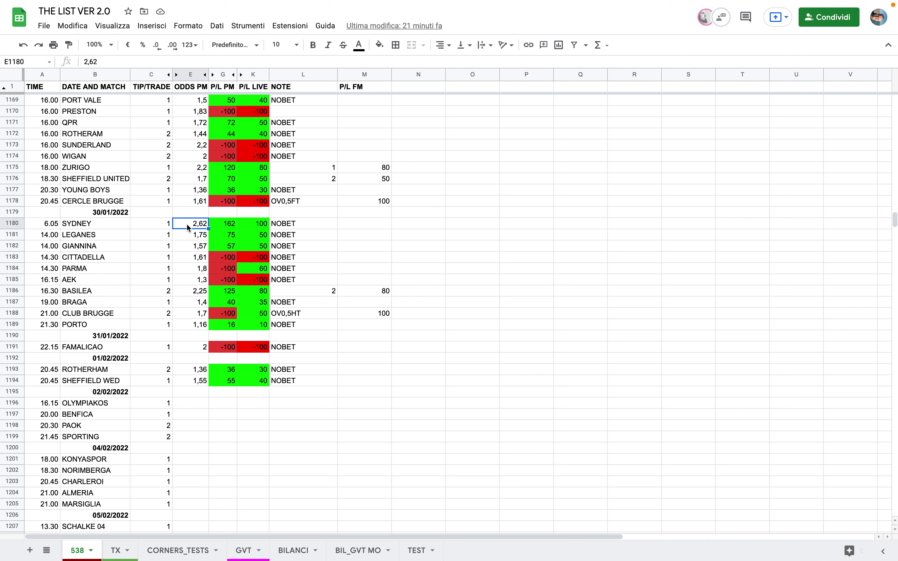
pyautogui.click(221, 224)
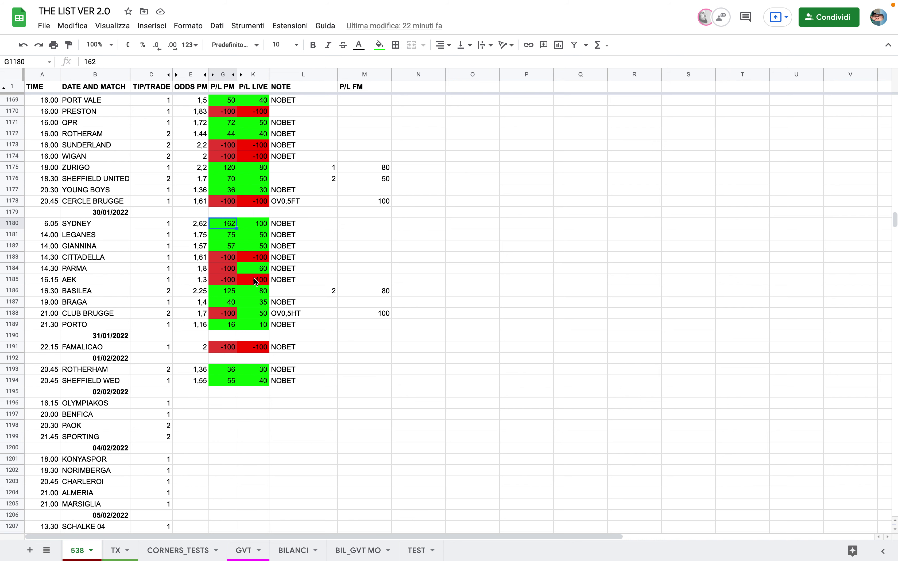
pyautogui.scroll(-3, 255, 281)
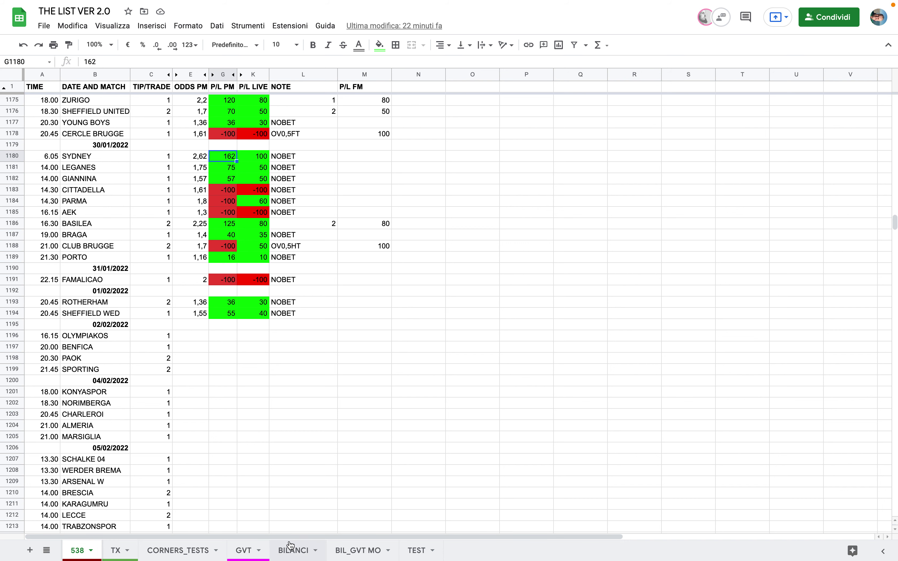
# Step: Open the BILANCI sheet and trace the January 538_LIVE results from the TOTALE row up to the header, ending at the 538_PM heading
pyautogui.click(291, 552)
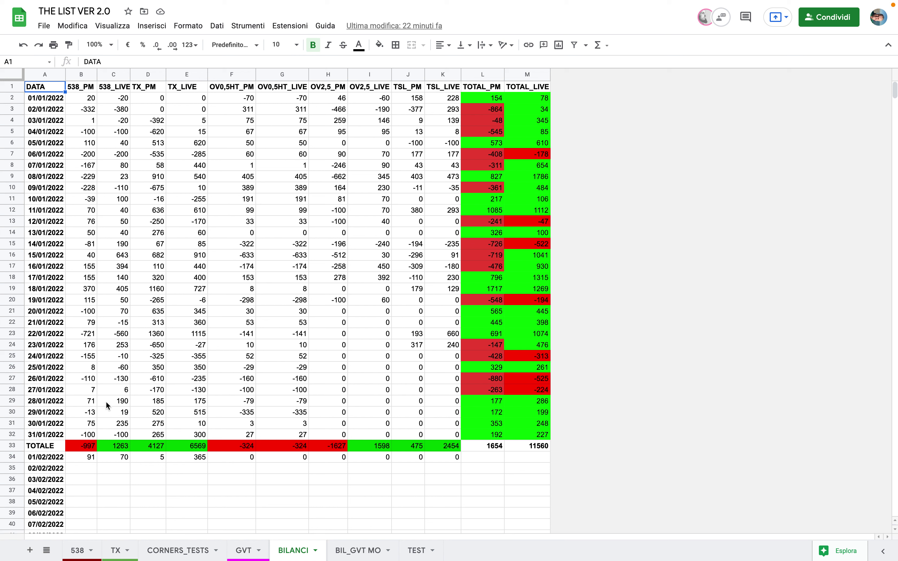
pyautogui.click(119, 450)
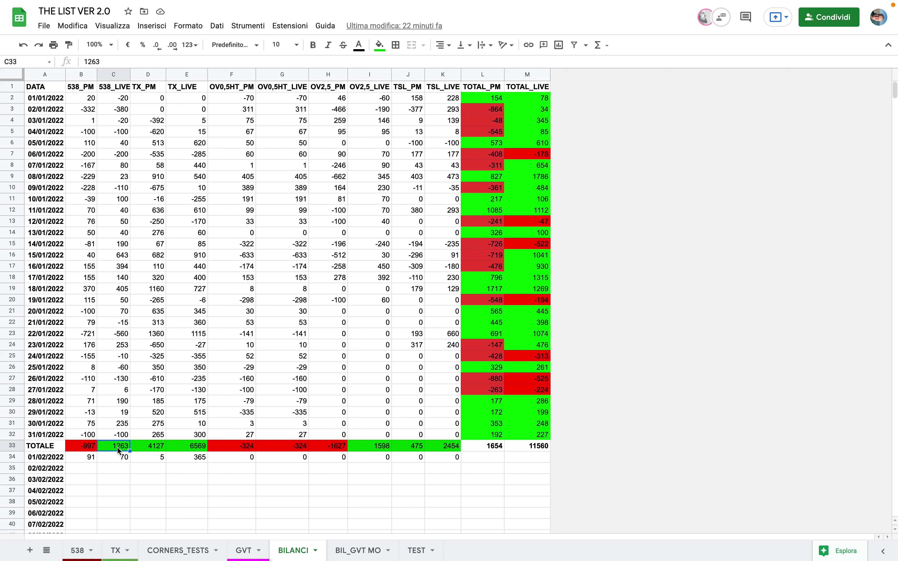
pyautogui.press('Up')
pyautogui.press('Up')
pyautogui.press('Up')
pyautogui.press('Up')
pyautogui.press('Up')
pyautogui.press('Up')
pyautogui.press('Up')
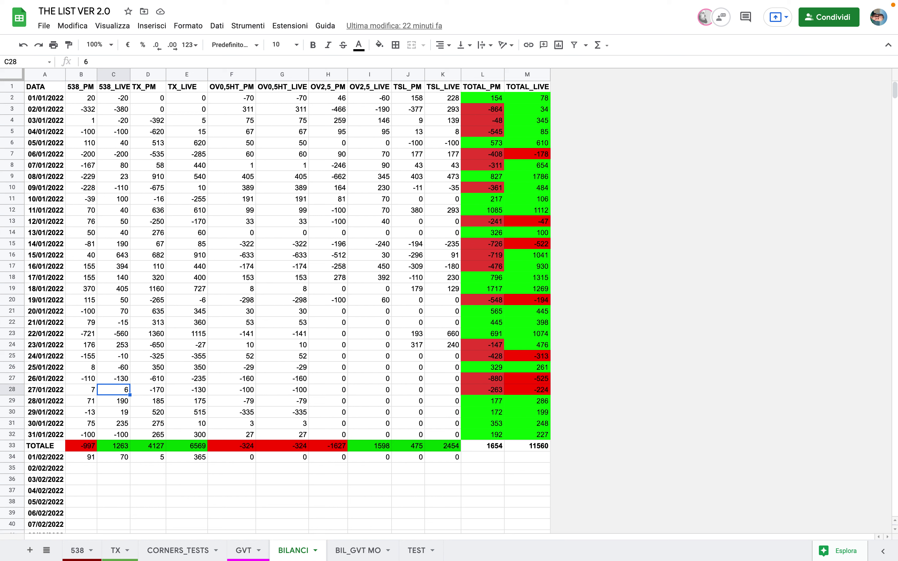
pyautogui.press('Up')
pyautogui.press('Up')
pyautogui.press('Up')
pyautogui.press('Up')
pyautogui.press('Up')
pyautogui.press('Up')
pyautogui.press('Up')
pyautogui.press('Up')
pyautogui.press('Up')
pyautogui.press('Up')
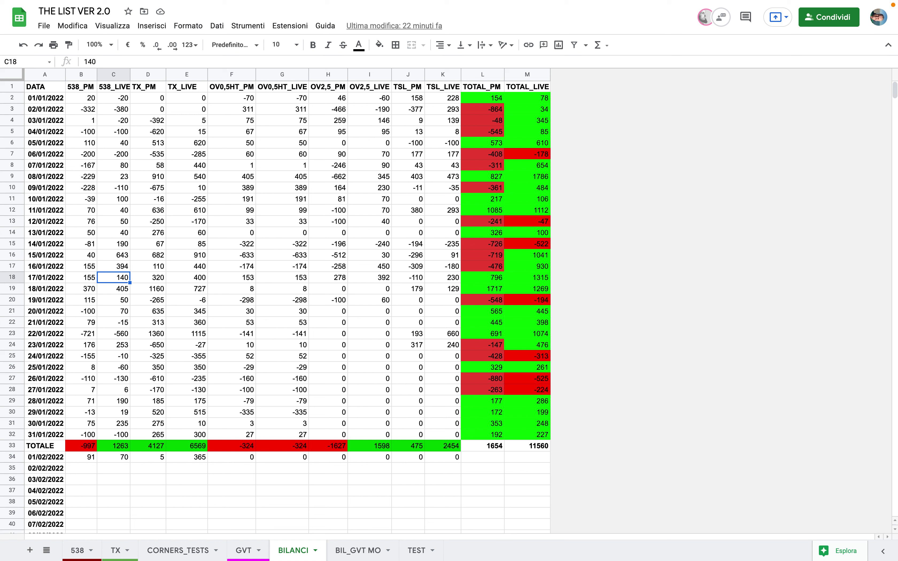
pyautogui.press('Up')
pyautogui.press('Up')
pyautogui.press('Up')
pyautogui.press('Up')
pyautogui.press('Up')
pyautogui.press('Up')
pyautogui.press('Up')
pyautogui.press('Up')
pyautogui.press('Up')
pyautogui.press('Up')
pyautogui.press('Up')
pyautogui.press('Up')
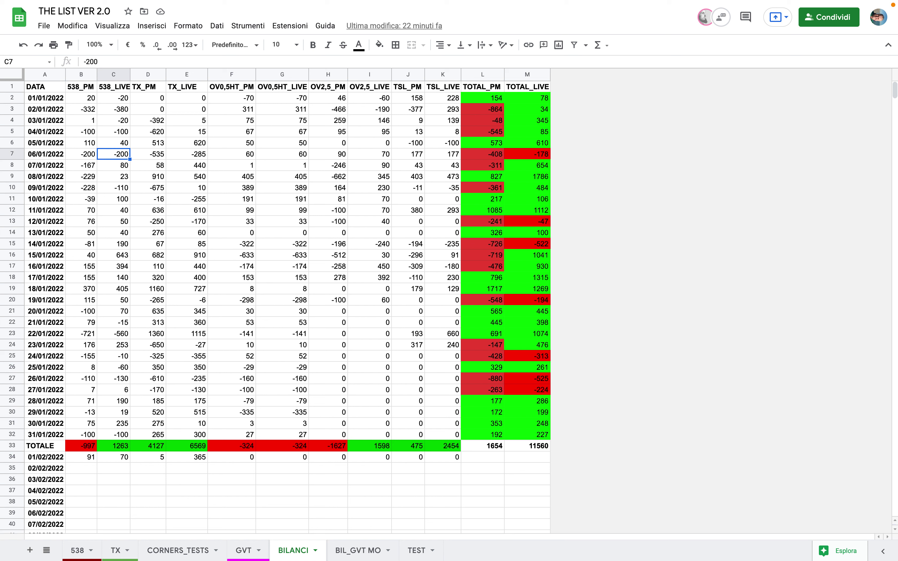
pyautogui.press('Up')
pyautogui.press('Up')
pyautogui.press('Up')
pyautogui.press('Left')
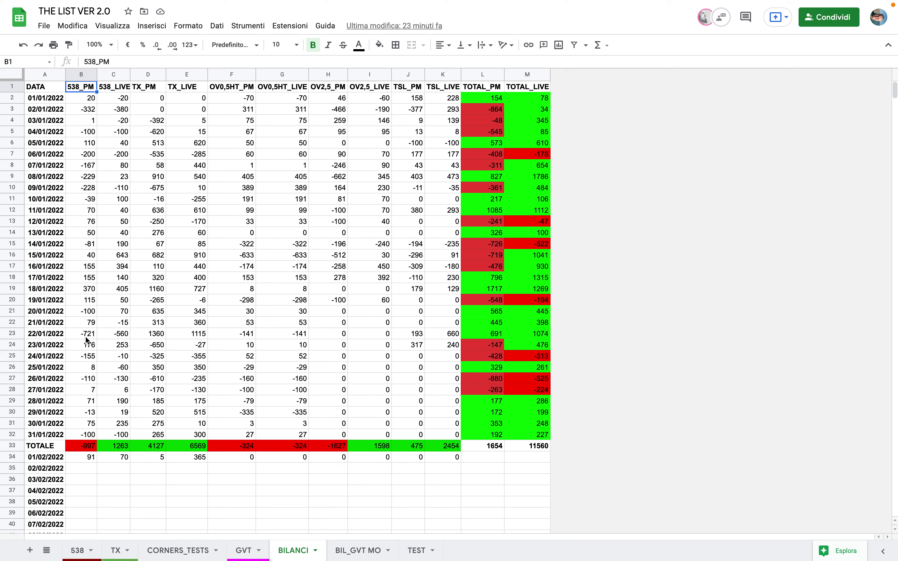
# Step: Follow the 538_LIVE column from its heading through the January days down to its TOTALE cell
pyautogui.press('Right')
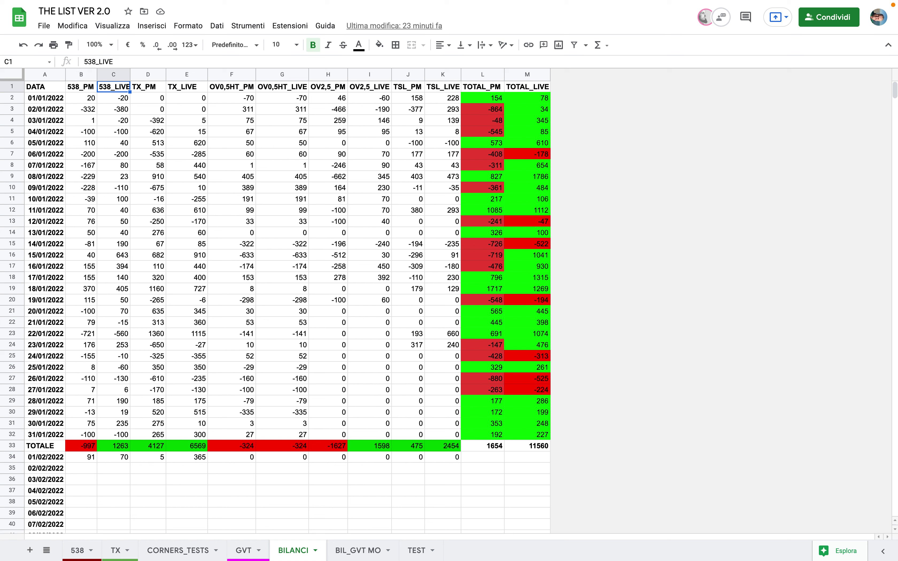
pyautogui.press('Down')
pyautogui.press('Down')
pyautogui.press('Down')
pyautogui.press('Down')
pyautogui.press('Down')
pyautogui.press('Down')
pyautogui.press('Down')
pyautogui.press('Down')
pyautogui.press('Down')
pyautogui.press('Down')
pyautogui.press('Down')
pyautogui.press('Down')
pyautogui.press('Down')
pyautogui.press('Down')
pyautogui.press('Down')
pyautogui.press('Down')
pyautogui.press('Down')
pyautogui.press('Down')
pyautogui.press('Down')
pyautogui.press('Down')
pyautogui.press('Down')
pyautogui.press('Down')
pyautogui.press('Down')
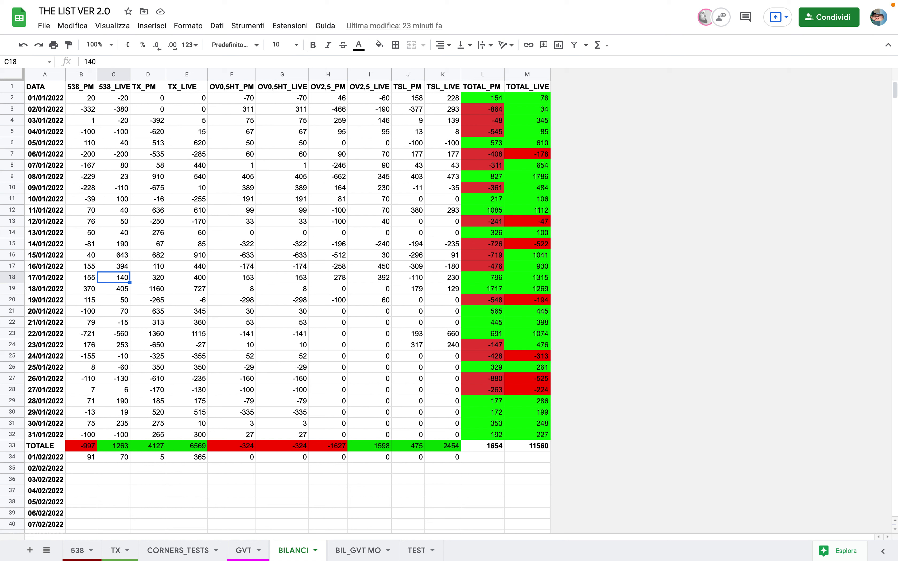
pyautogui.press('Down')
pyautogui.press('Down')
pyautogui.press('Down')
pyautogui.press('Down')
pyautogui.press('Down')
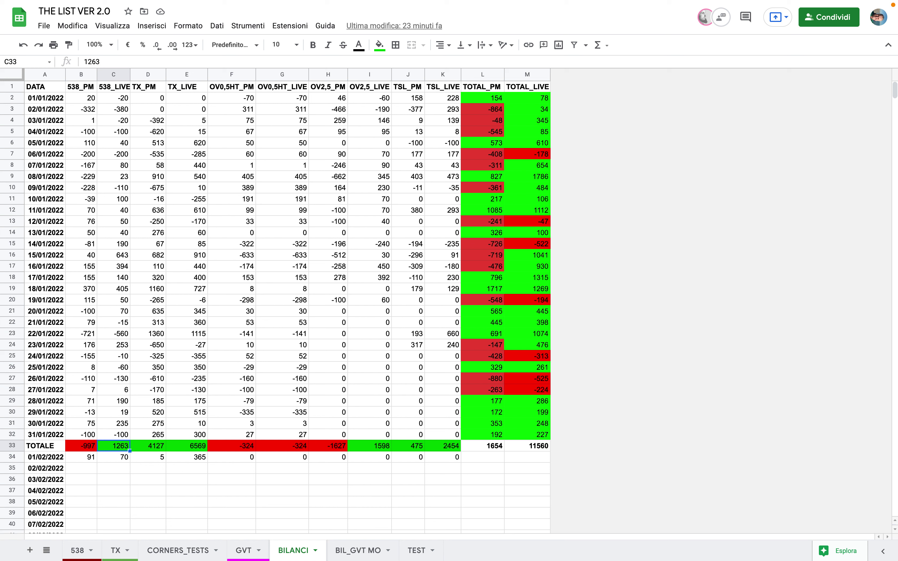
pyautogui.press('Down')
pyautogui.press('Up')
# Step: Open the TX sheet and review the match results for the days from 3/1/2022 to 8/1/2022
pyautogui.click(119, 552)
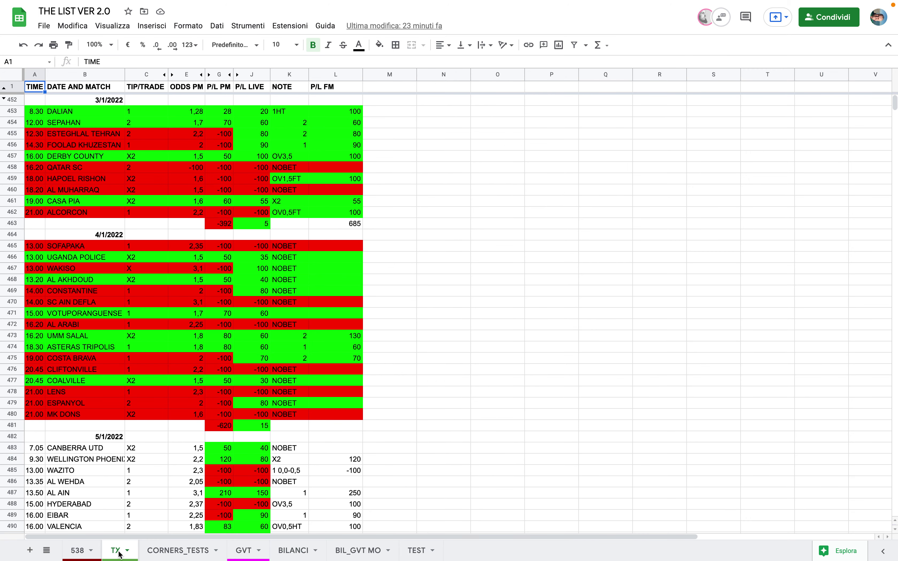
pyautogui.scroll(-2, 157, 466)
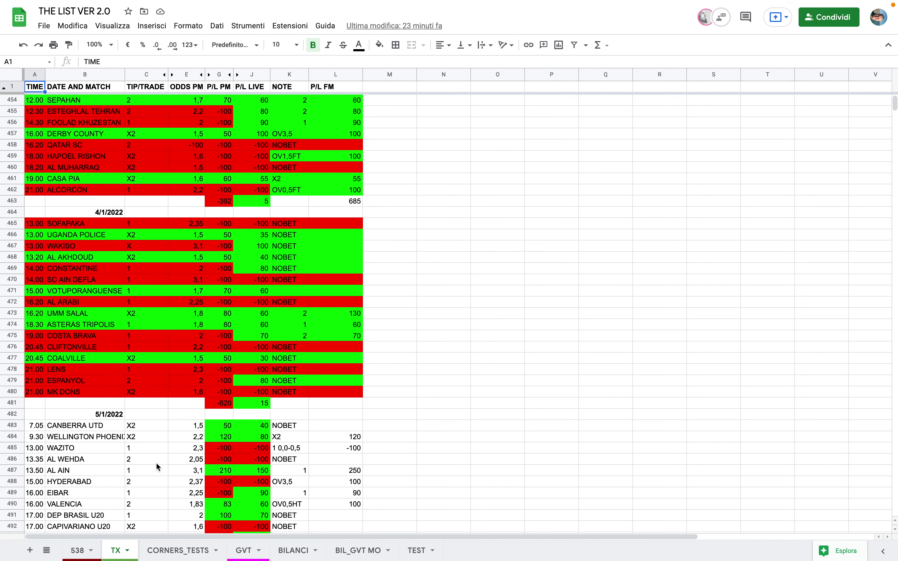
pyautogui.scroll(-3, 157, 465)
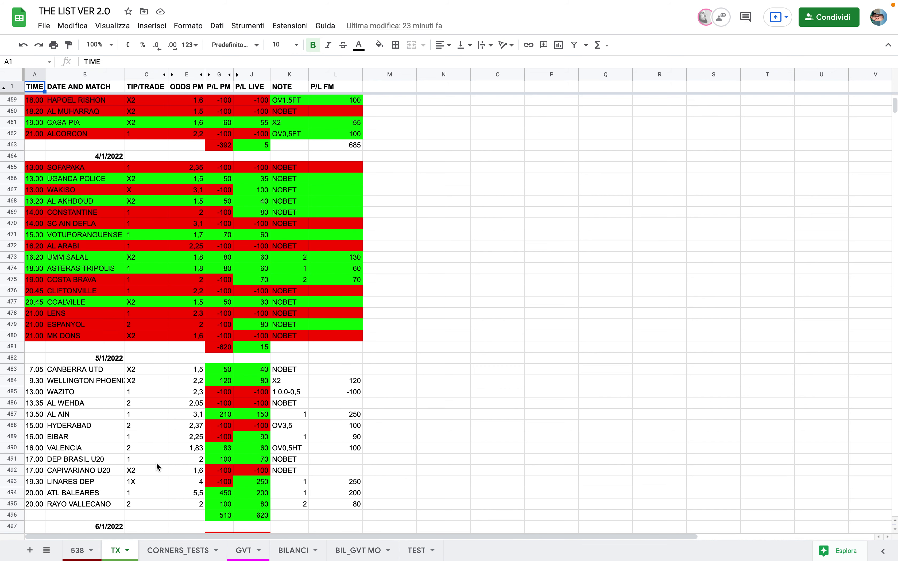
pyautogui.scroll(-1, 156, 466)
pyautogui.scroll(-2, 156, 466)
pyautogui.scroll(2, 156, 465)
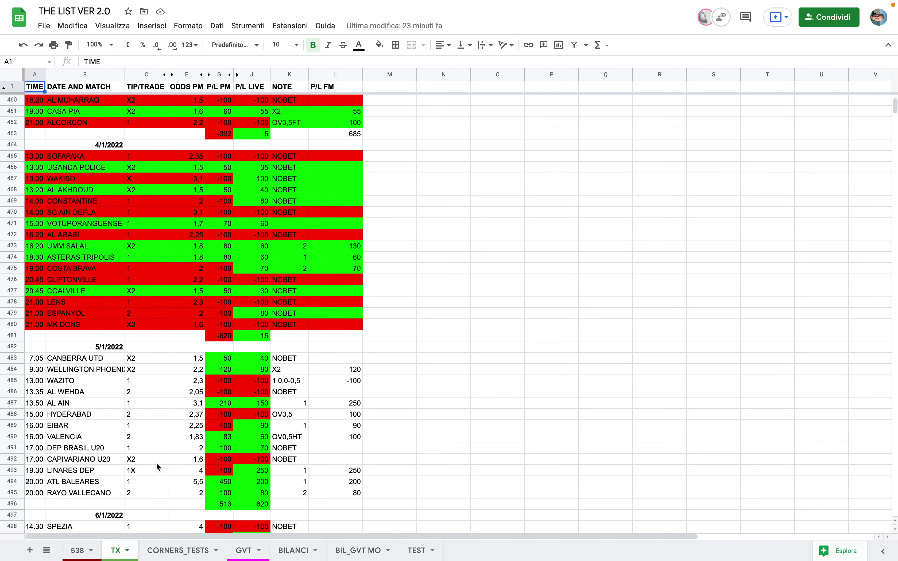
pyautogui.scroll(3, 156, 467)
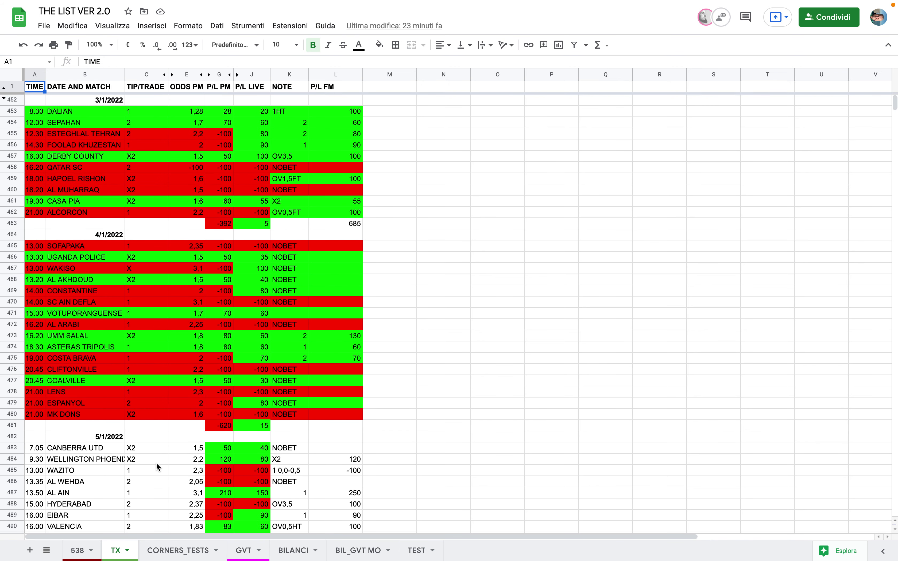
pyautogui.scroll(-5, 157, 465)
pyautogui.scroll(-10, 157, 464)
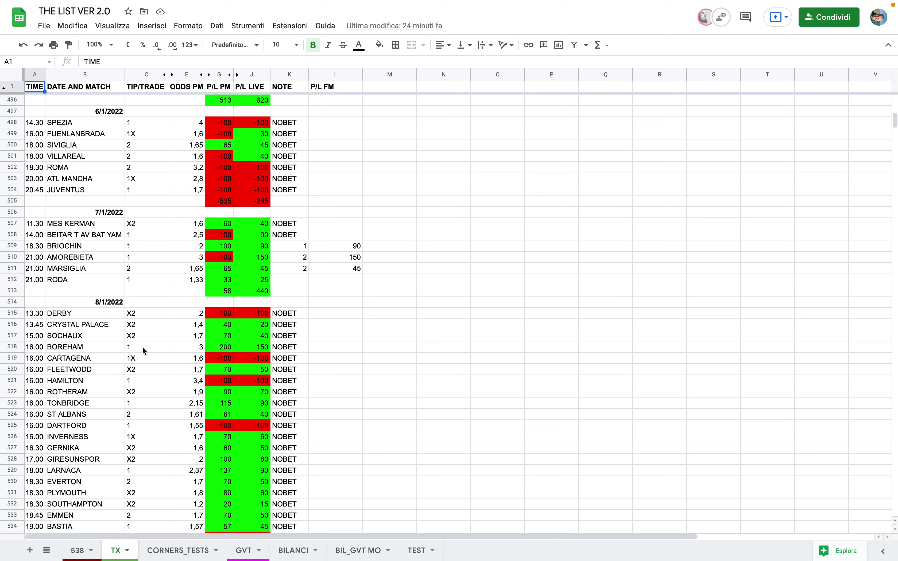
# Step: Review the TX results from 6/1/2022 to 12/1/2022, checking the tip given for the PORTO B match
pyautogui.scroll(-1, 143, 351)
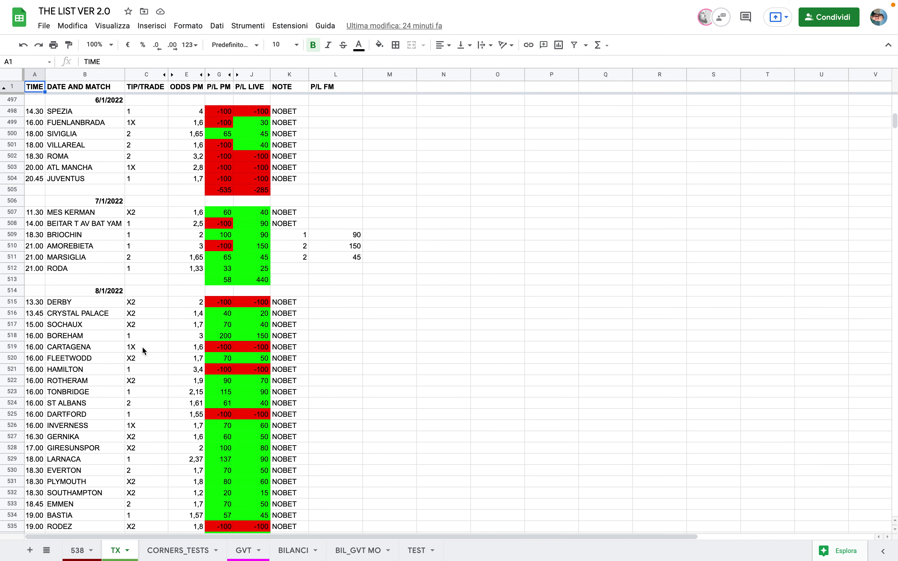
pyautogui.scroll(-1, 143, 348)
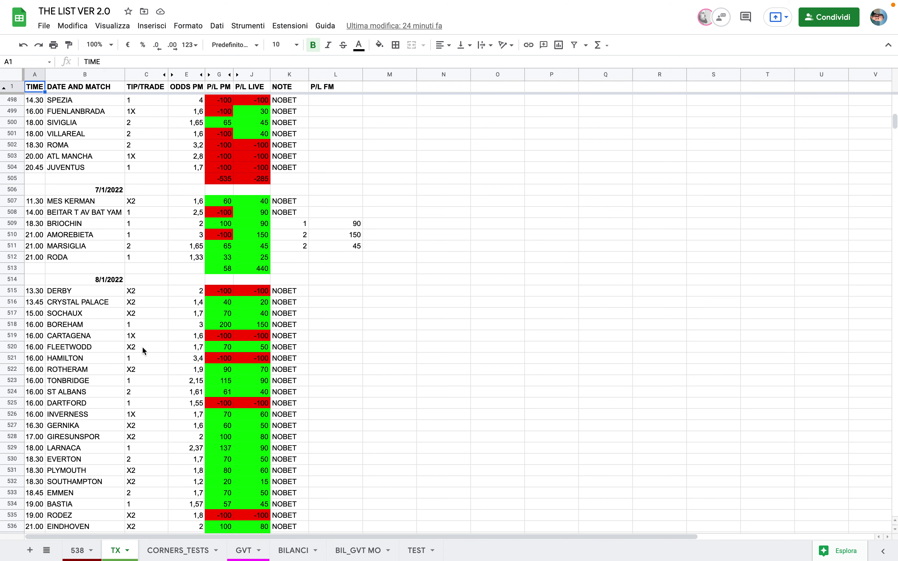
pyautogui.scroll(-18, 143, 349)
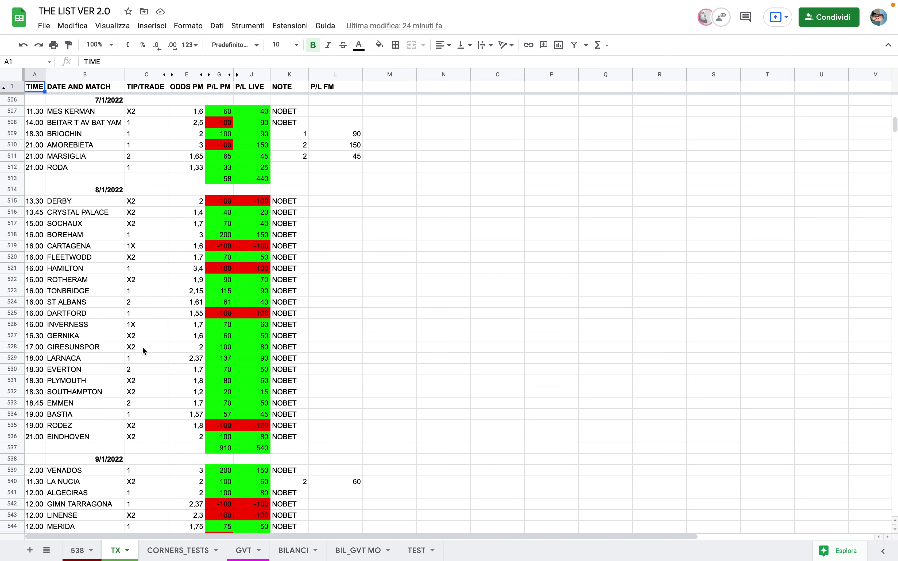
pyautogui.scroll(-2, 142, 350)
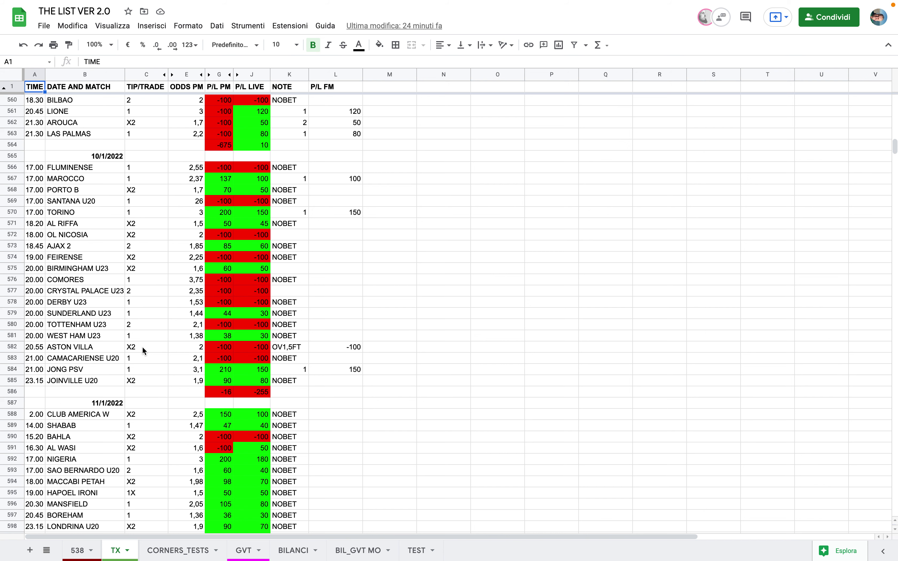
pyautogui.click(129, 193)
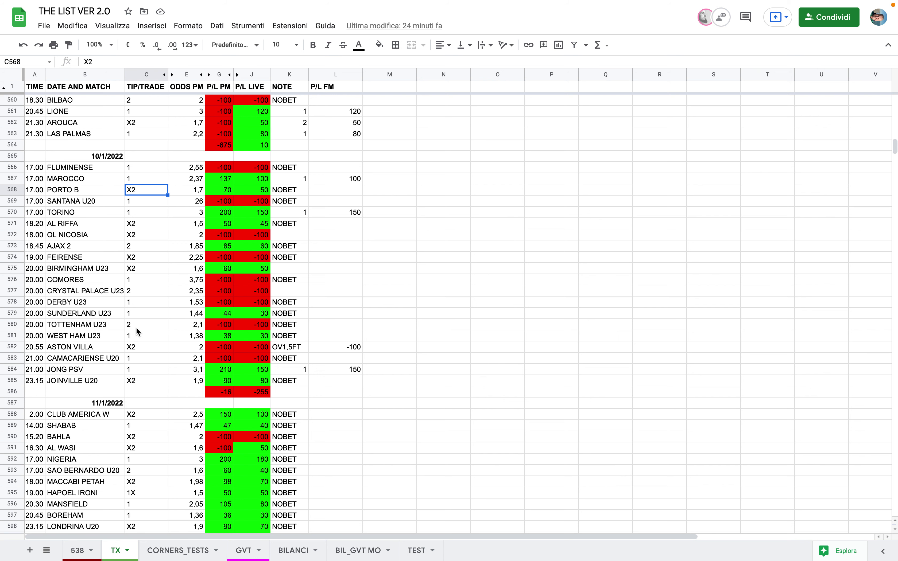
pyautogui.scroll(-5, 137, 329)
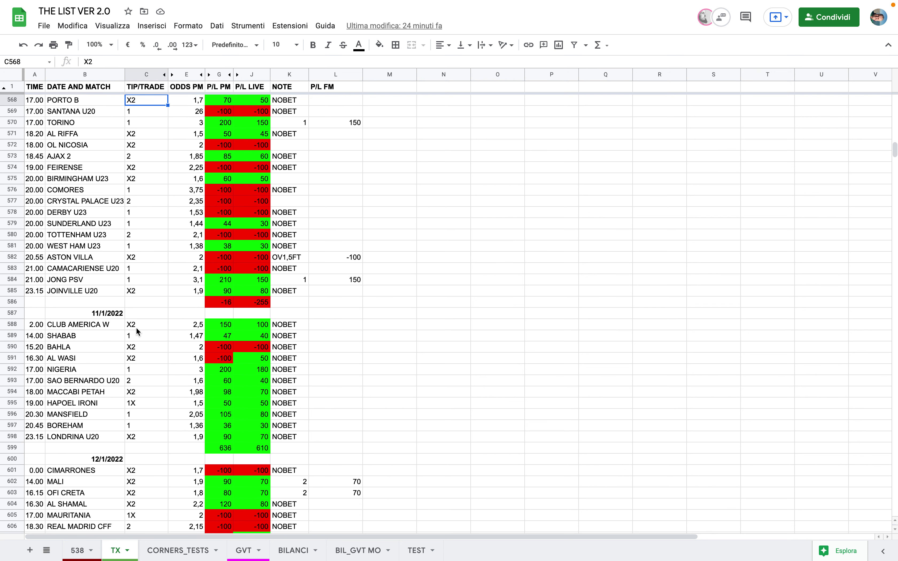
# Step: Review the TX results from 11/1/2022 to 14/1/2022 and return to the January balances in the BILANCI sheet
pyautogui.scroll(-1, 136, 332)
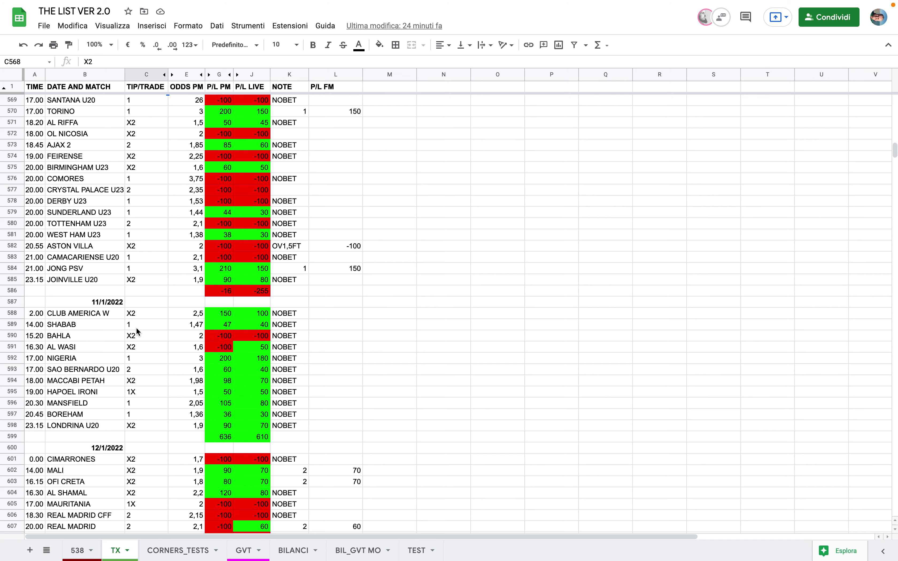
pyautogui.scroll(-10, 136, 331)
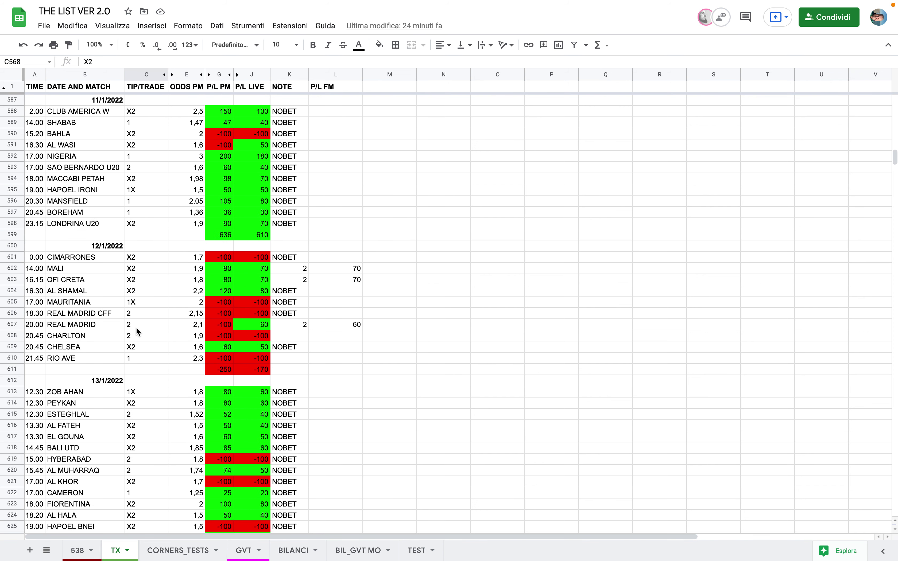
pyautogui.scroll(-7, 137, 327)
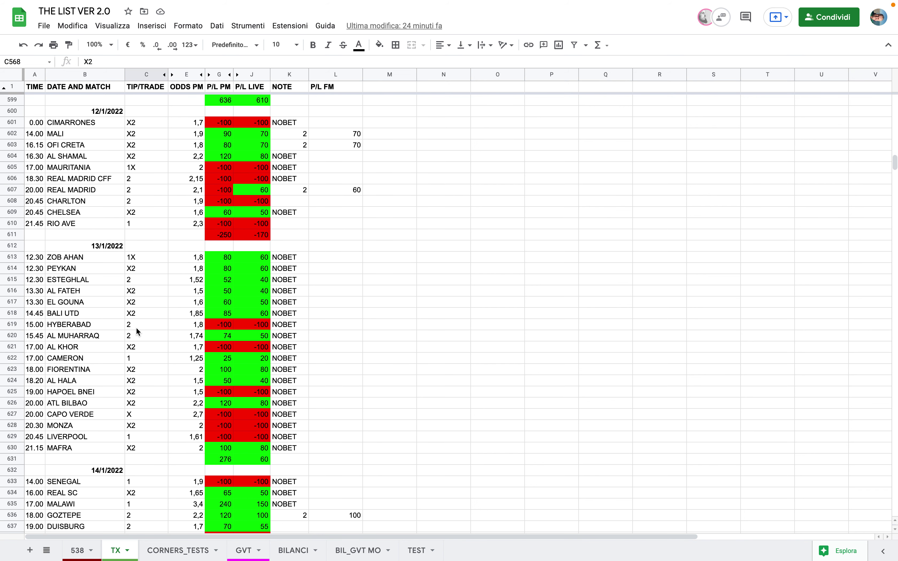
pyautogui.click(294, 550)
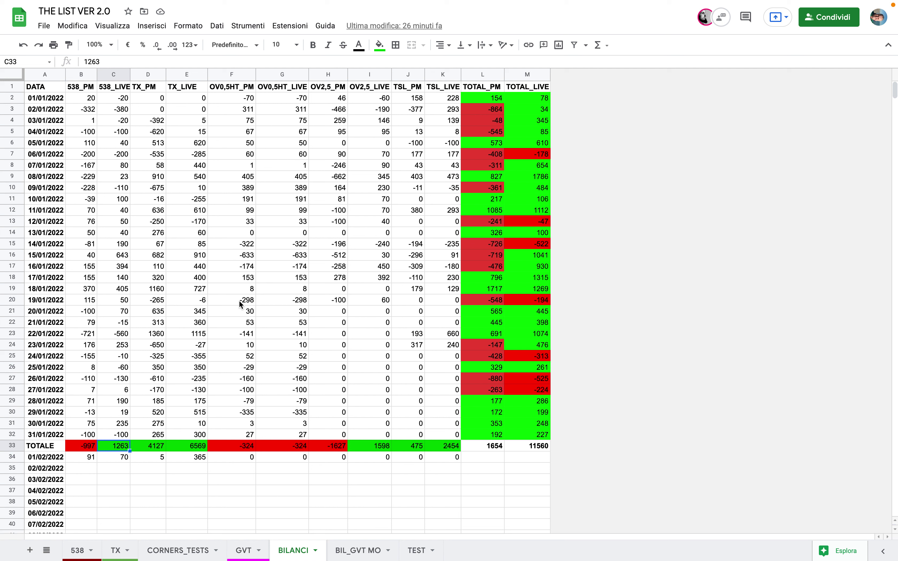
# Step: Open the CORNERS_TESTS sheet and examine the corner predictions and differences for the 18/12/2021 and 19/12/2021 matches
pyautogui.click(185, 550)
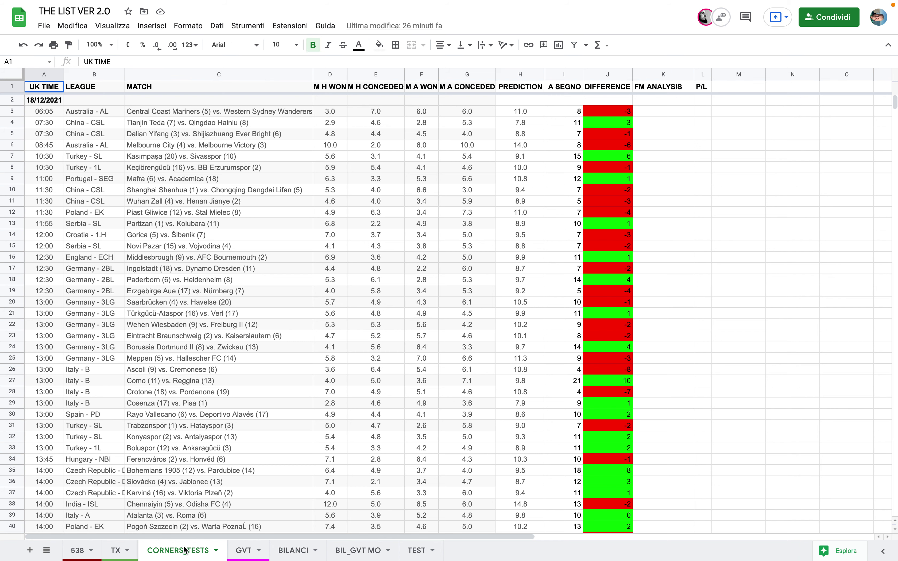
pyautogui.scroll(-3, 285, 390)
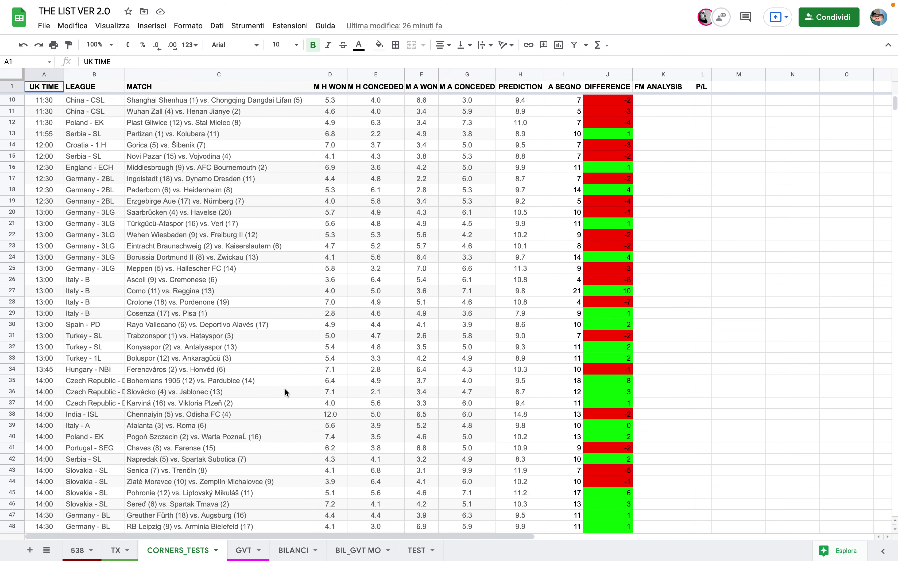
pyautogui.scroll(-20, 285, 389)
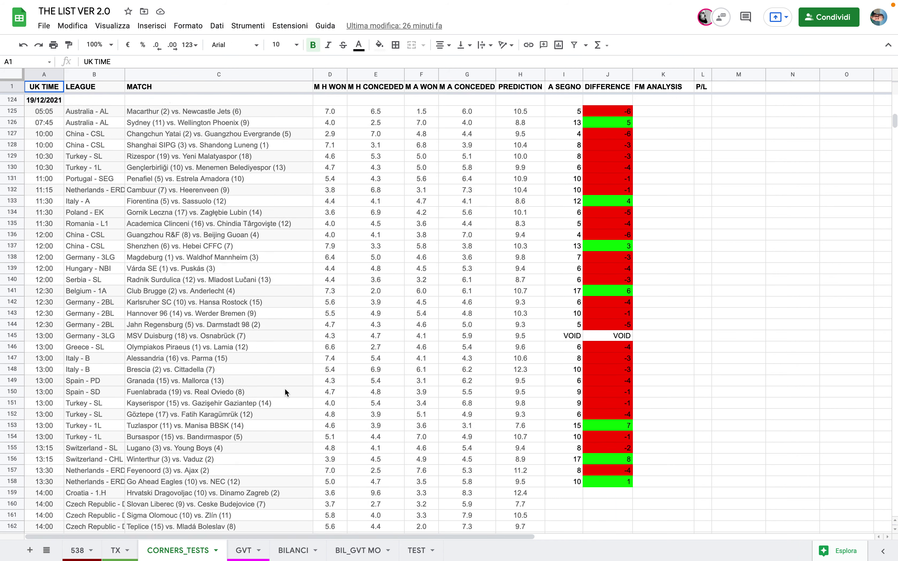
pyautogui.scroll(-8, 286, 389)
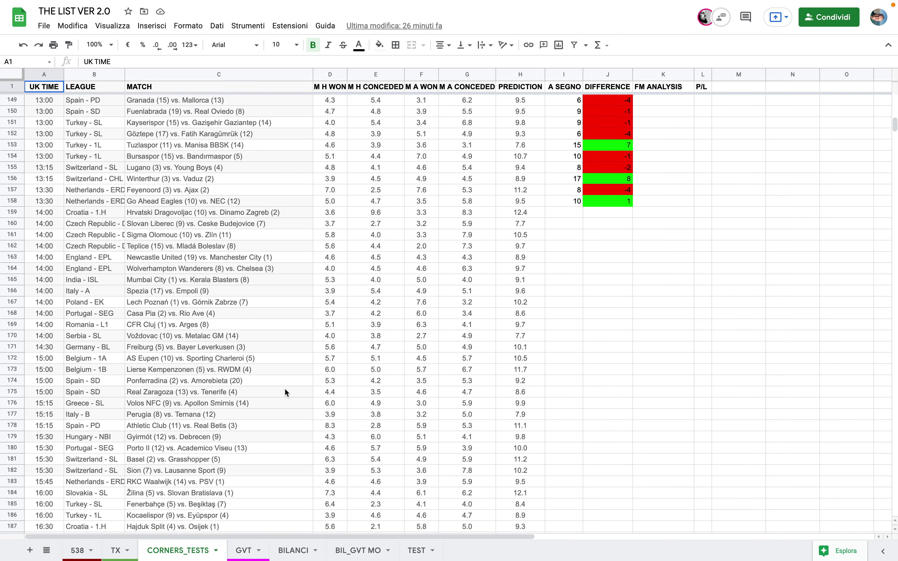
pyautogui.scroll(3, 285, 392)
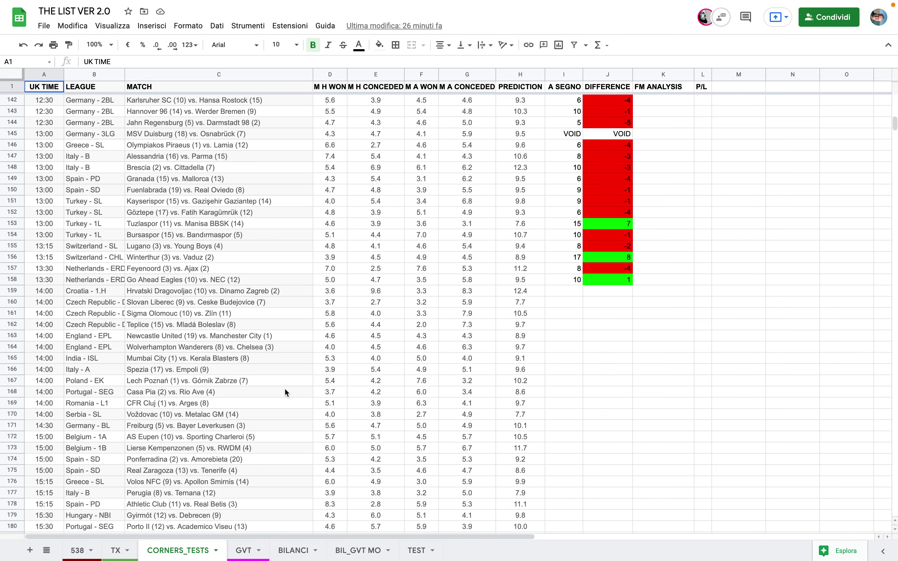
pyautogui.scroll(3, 284, 392)
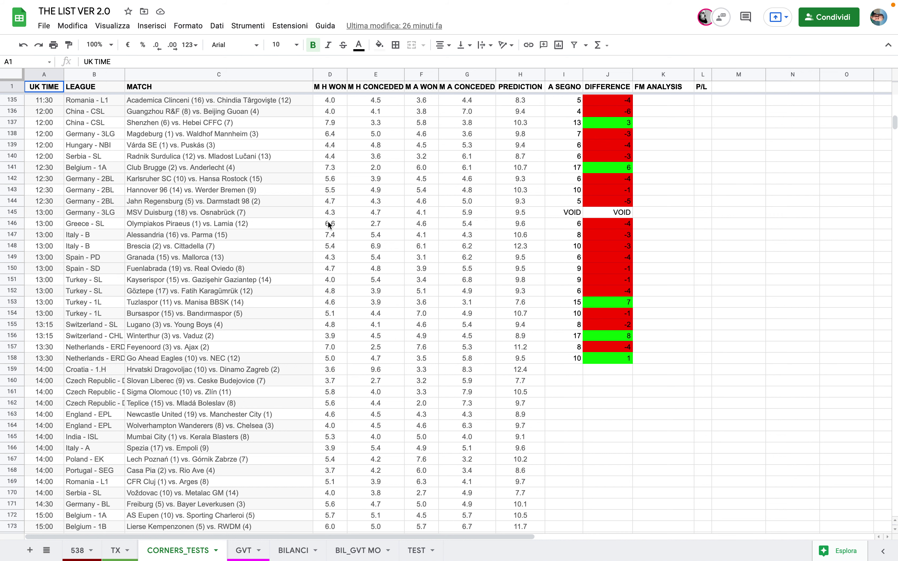
pyautogui.scroll(1, 337, 300)
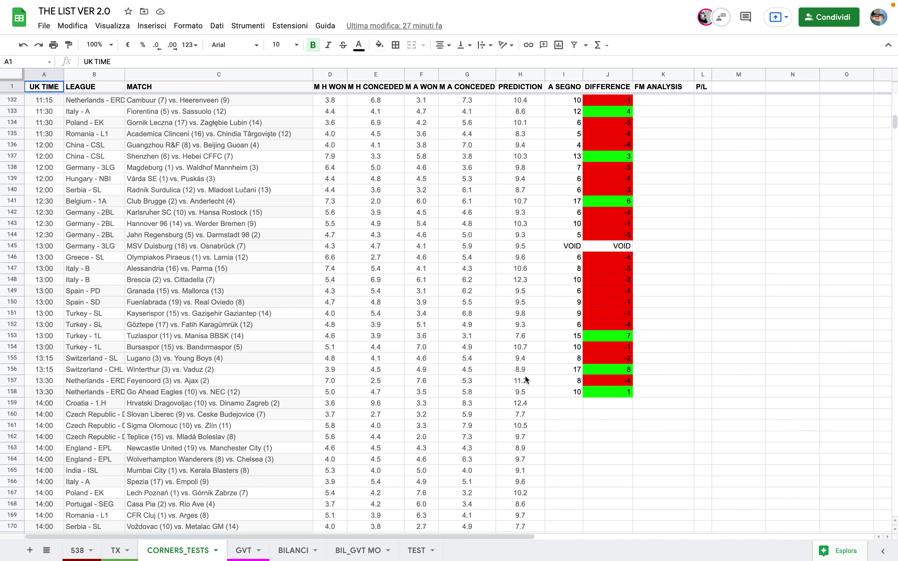
pyautogui.scroll(-2, 526, 378)
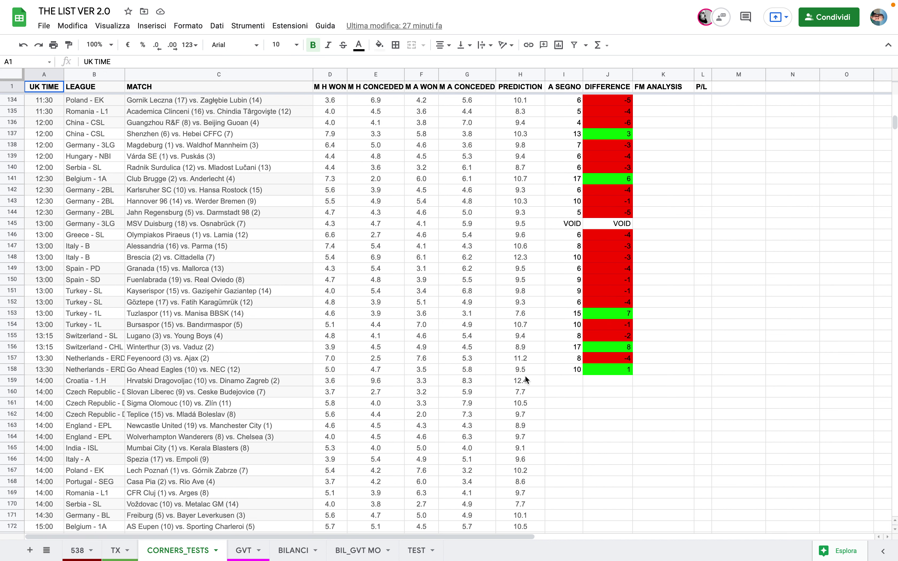
pyautogui.scroll(3, 512, 392)
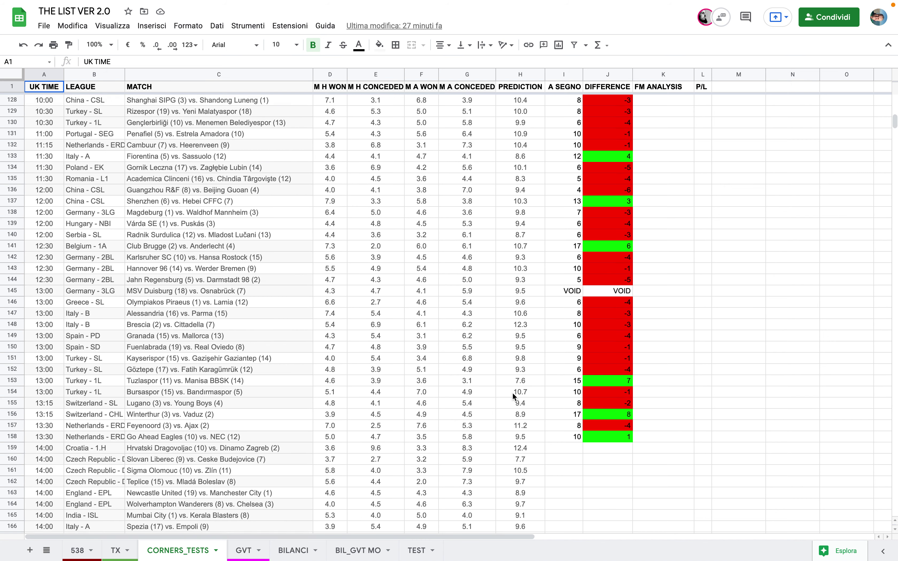
# Step: Review the corner results through 2/1/2022, checking the PREDICTION and A SEGNO values for Ironi Kiryat Shmona vs. Hapoel Haifa
pyautogui.scroll(-10, 512, 392)
pyautogui.scroll(-20, 512, 392)
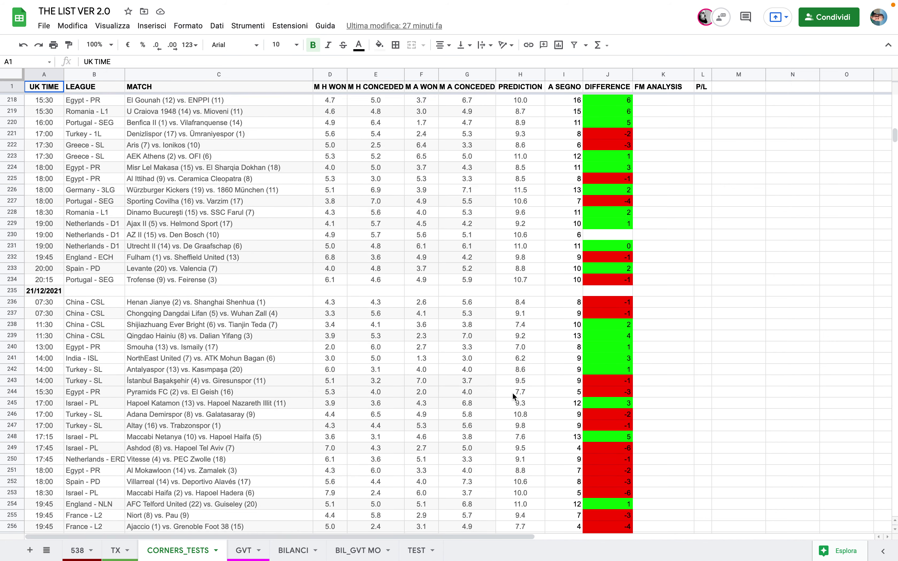
pyautogui.scroll(-20, 512, 392)
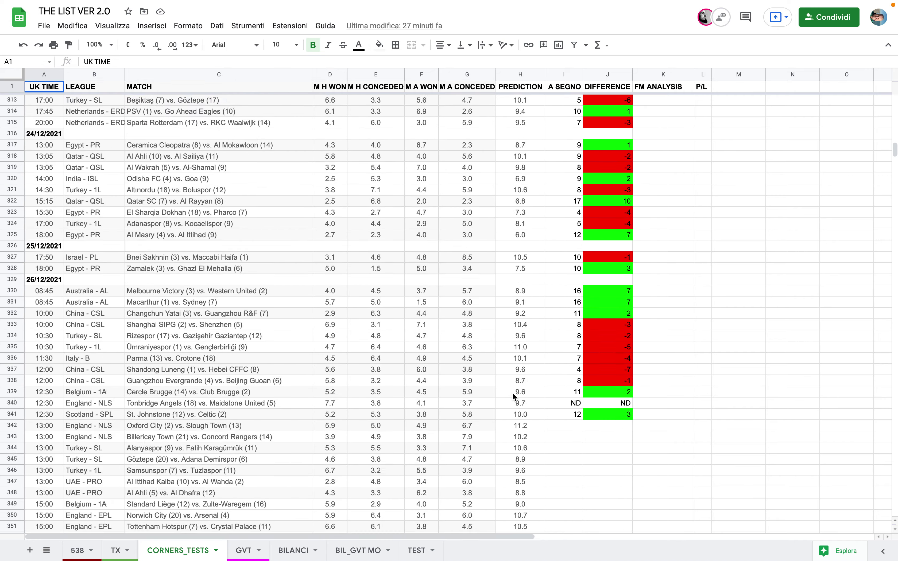
pyautogui.scroll(-20, 512, 397)
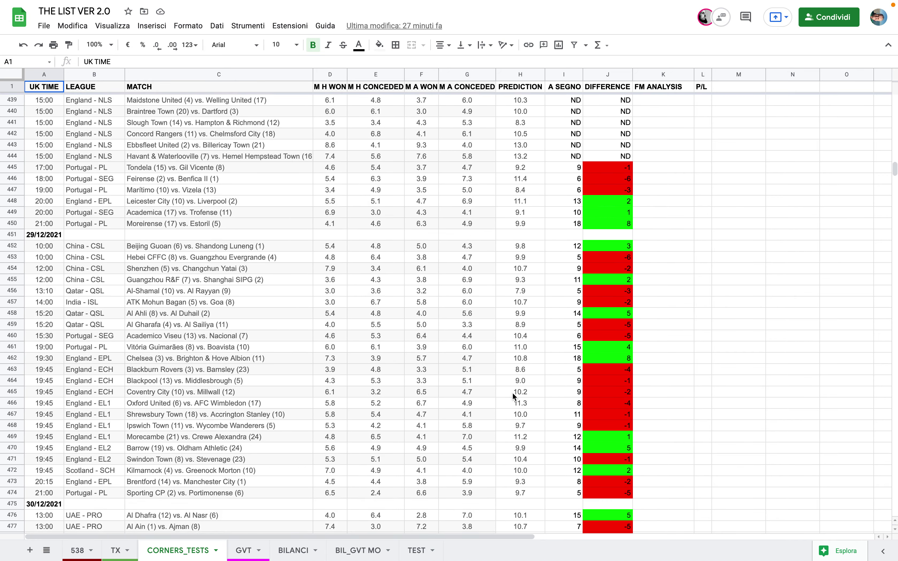
pyautogui.scroll(-3, 513, 395)
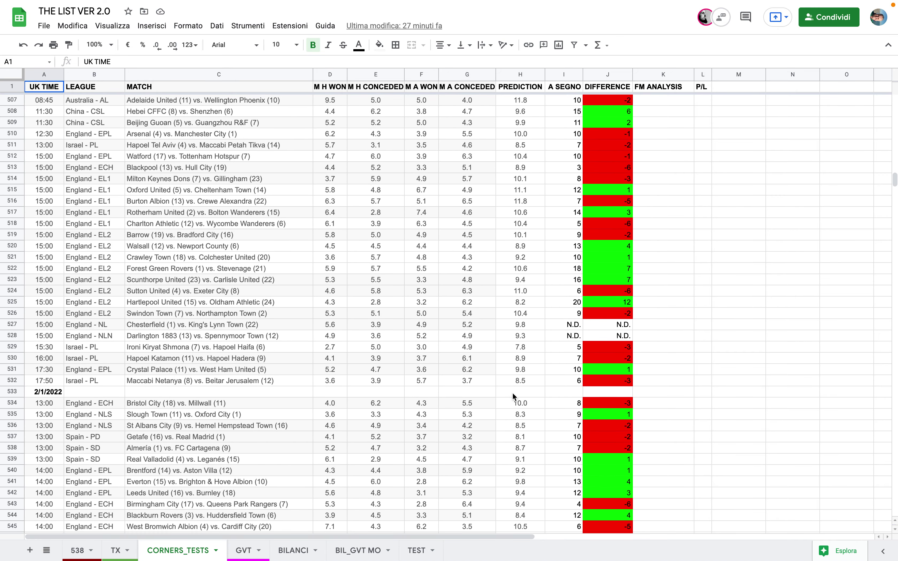
pyautogui.click(520, 347)
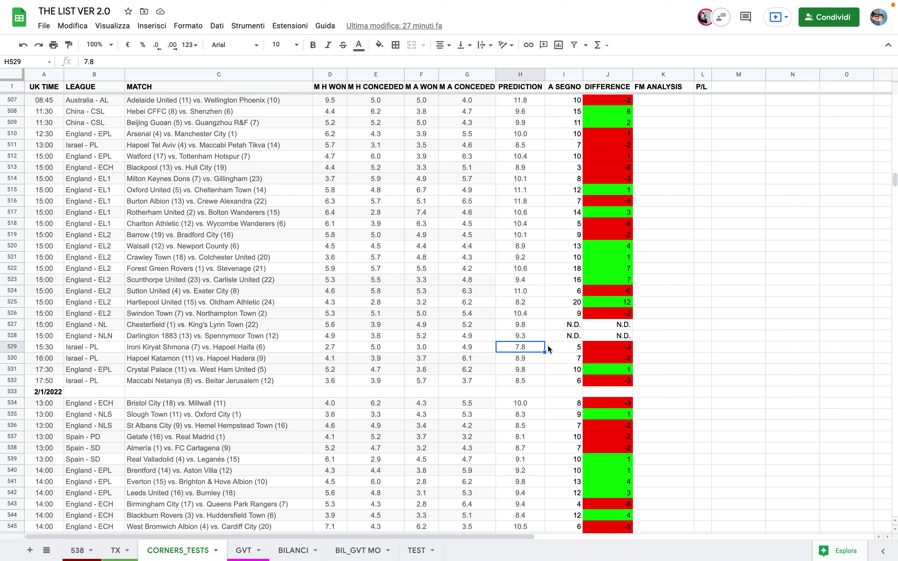
pyautogui.click(565, 350)
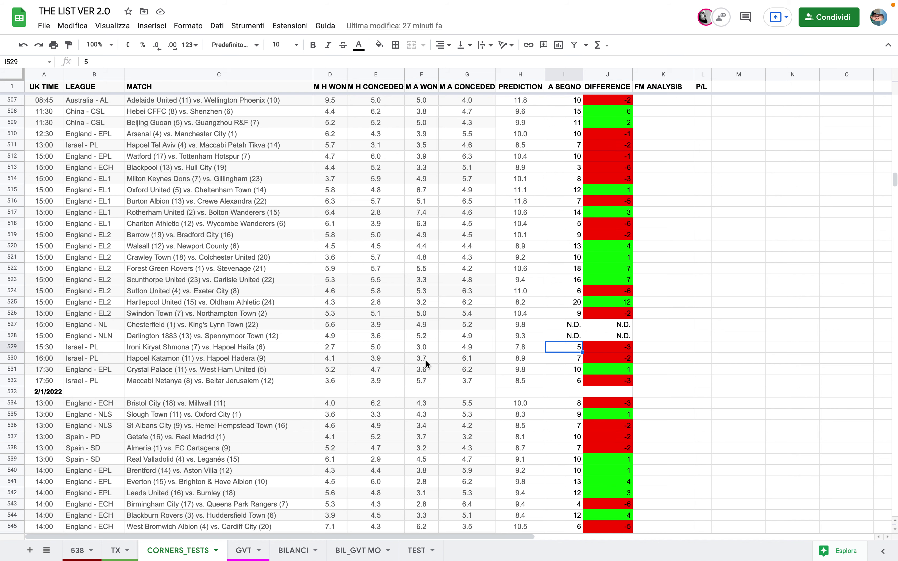
# Step: Review the corner test results for the days from 2/1/2022 to 6/1/2022
pyautogui.scroll(-8, 426, 362)
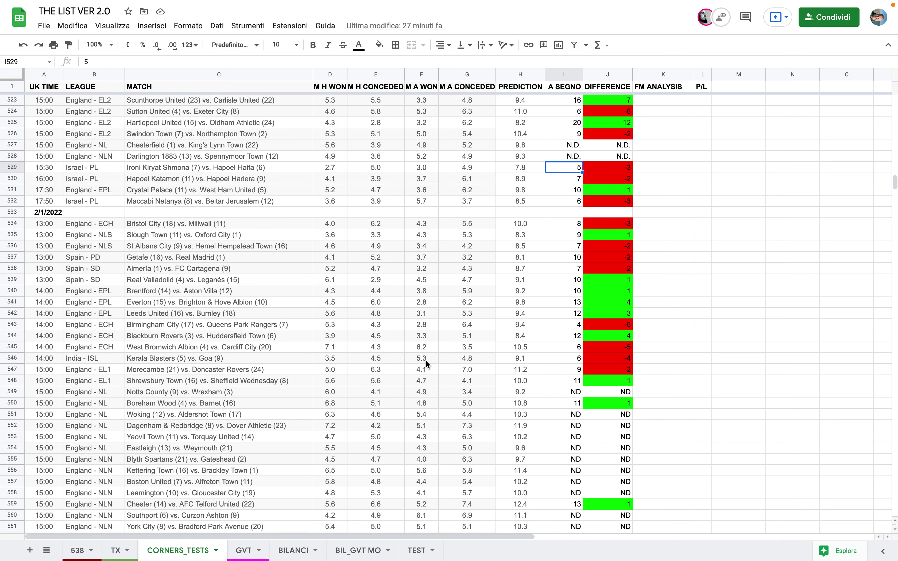
pyautogui.scroll(-10, 426, 362)
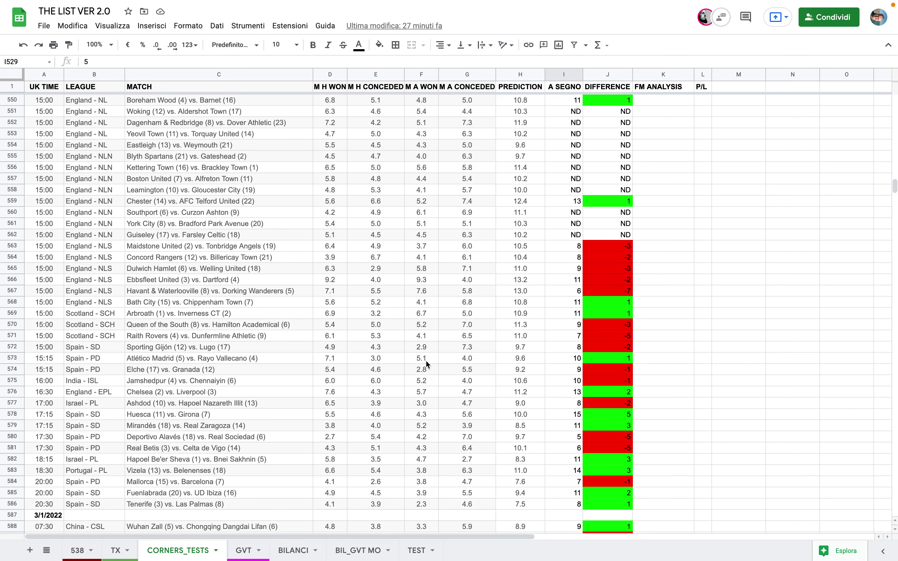
pyautogui.scroll(-12, 426, 362)
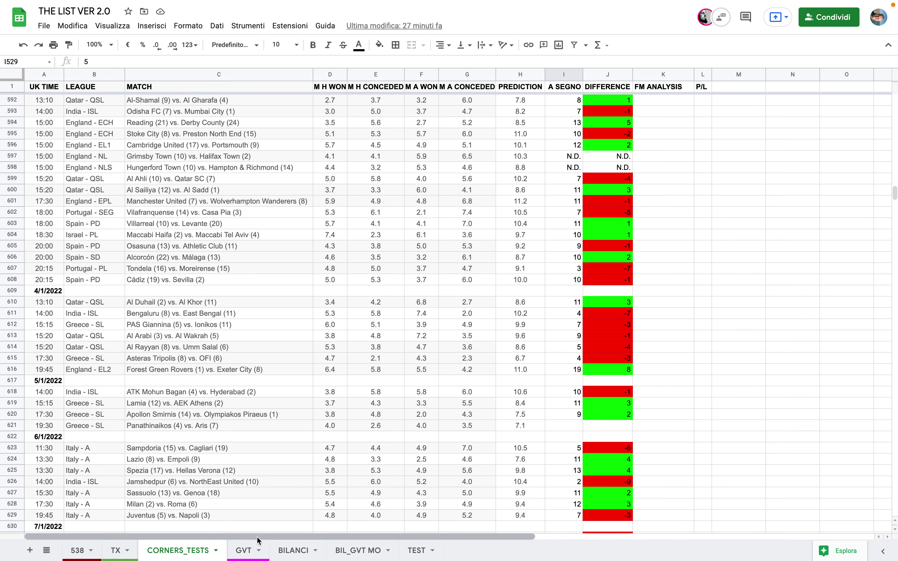
# Step: Open the GVT sheet and review the match odds and profit and loss columns from 01/01 to 15/1
pyautogui.click(250, 552)
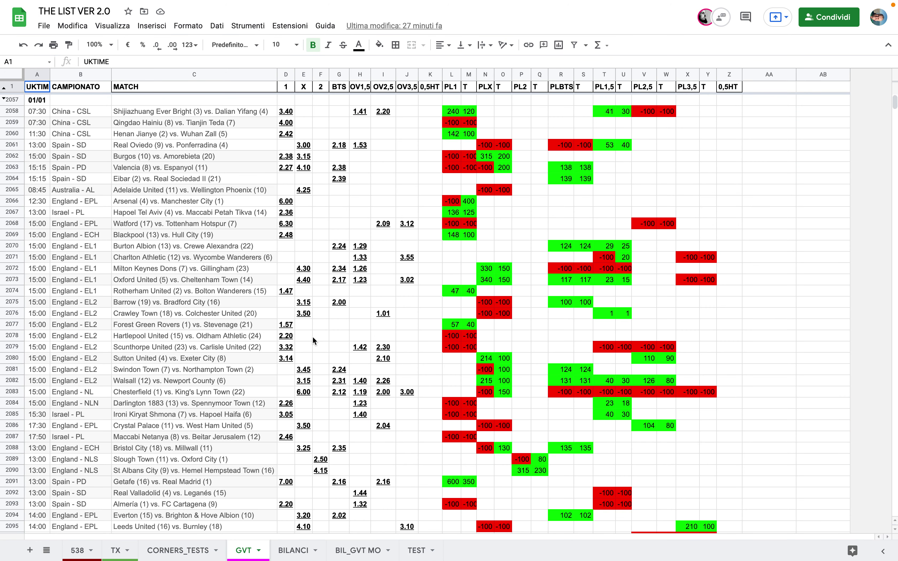
pyautogui.scroll(-2, 312, 337)
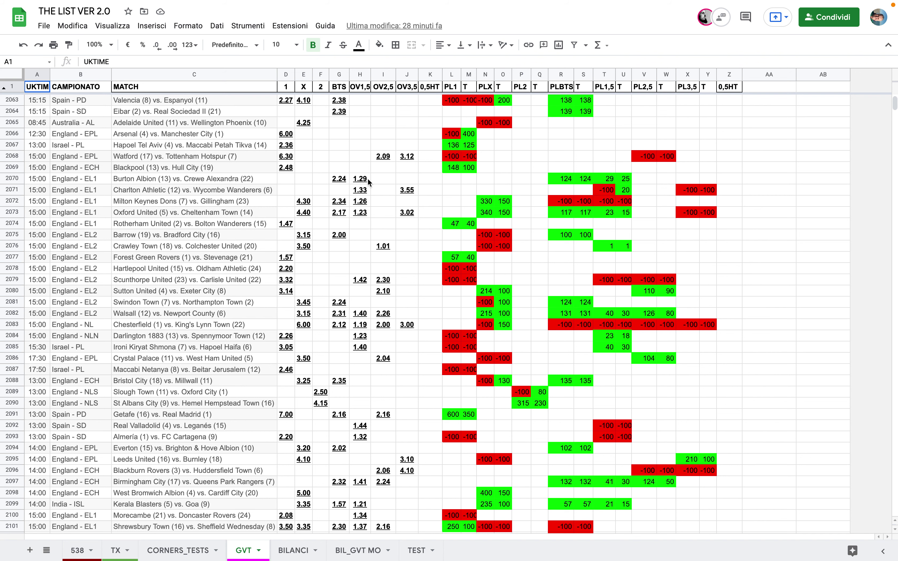
pyautogui.scroll(-5, 301, 408)
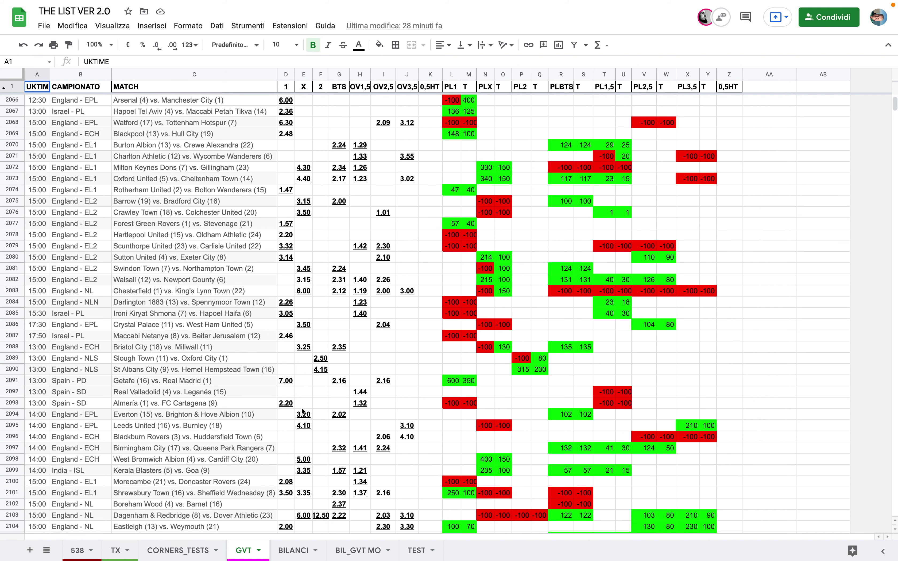
pyautogui.scroll(-20, 302, 411)
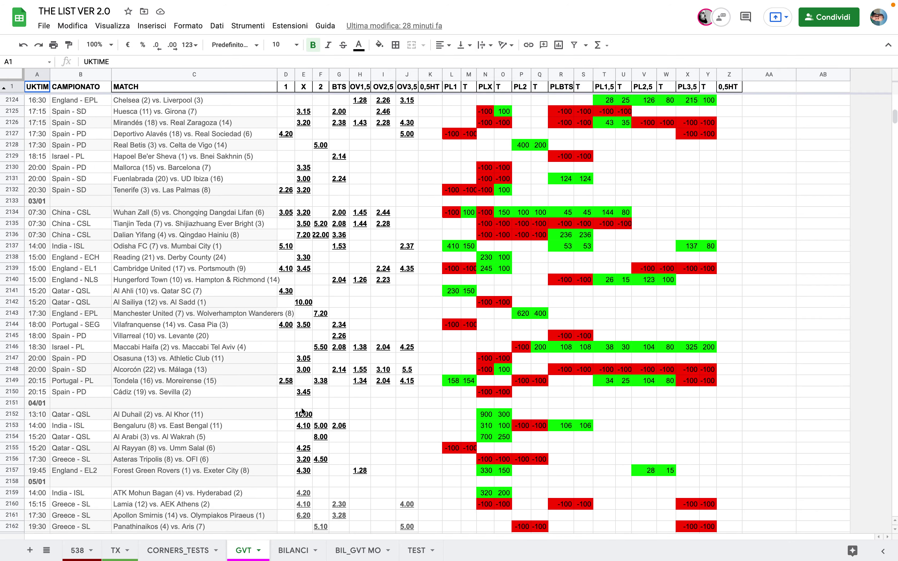
pyautogui.scroll(-20, 302, 411)
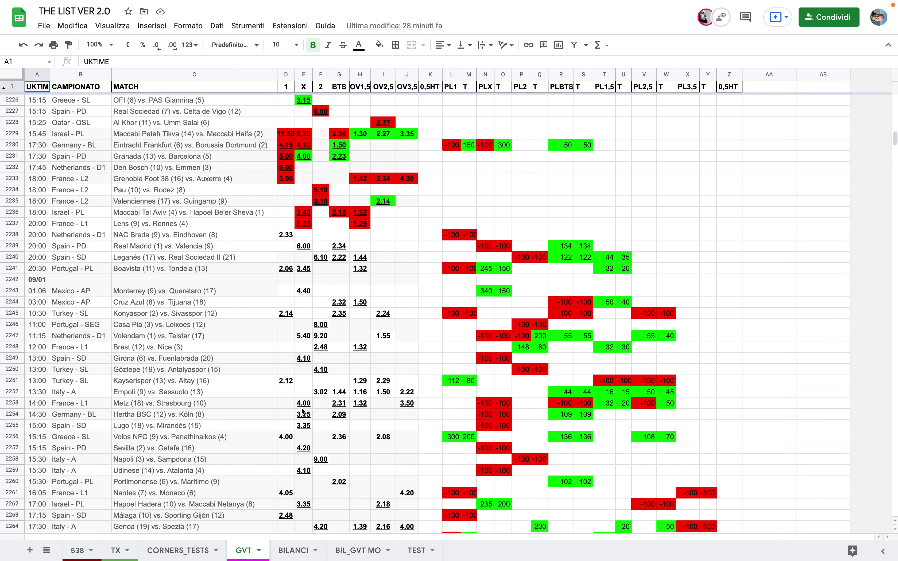
pyautogui.scroll(-15, 303, 411)
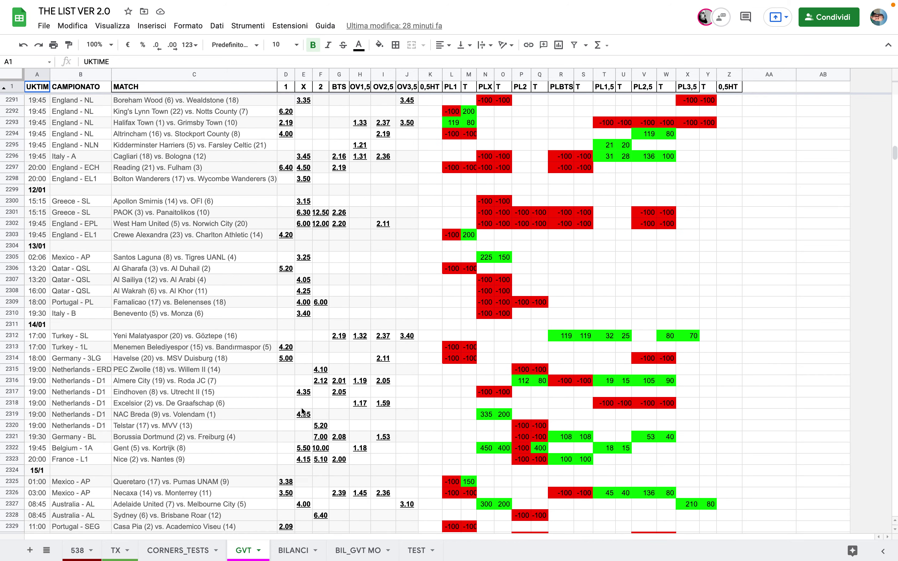
pyautogui.scroll(-13, 301, 410)
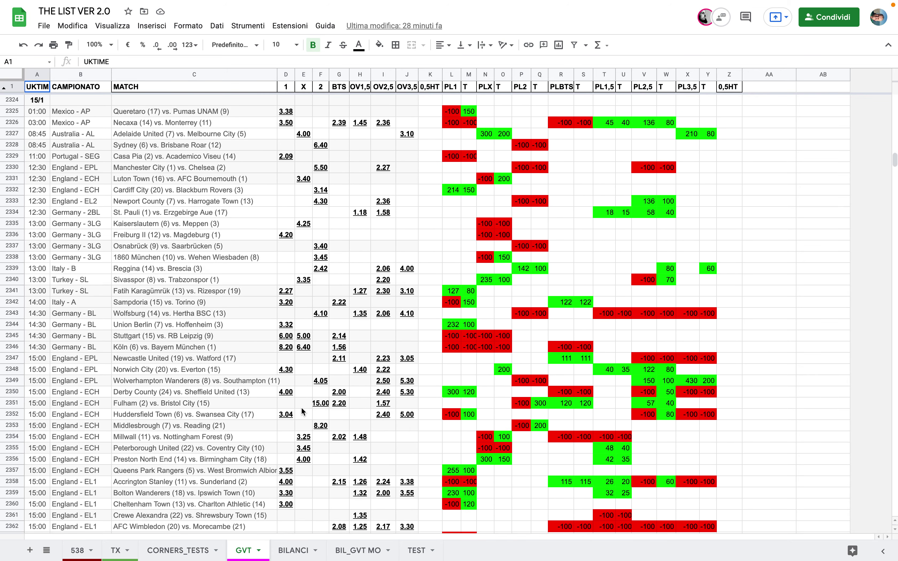
# Step: Review the GVT odds and profit and loss results for the matches from 15/1 to 21/1
pyautogui.scroll(-6, 302, 410)
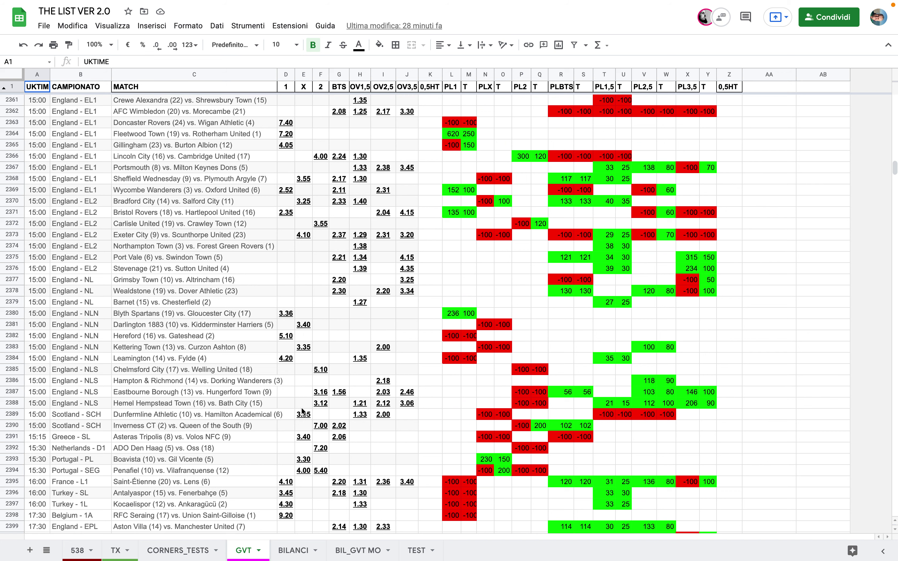
pyautogui.scroll(-6, 303, 411)
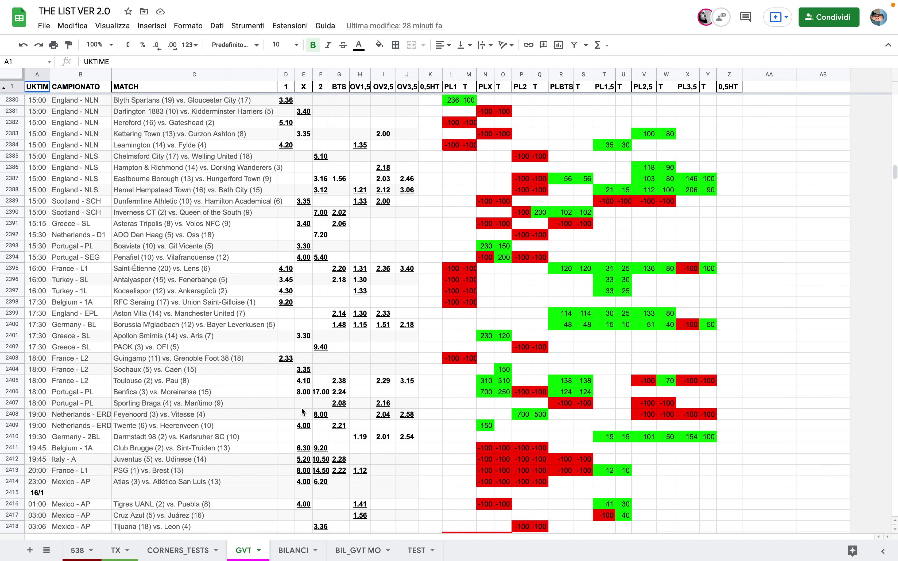
pyautogui.scroll(-6, 302, 409)
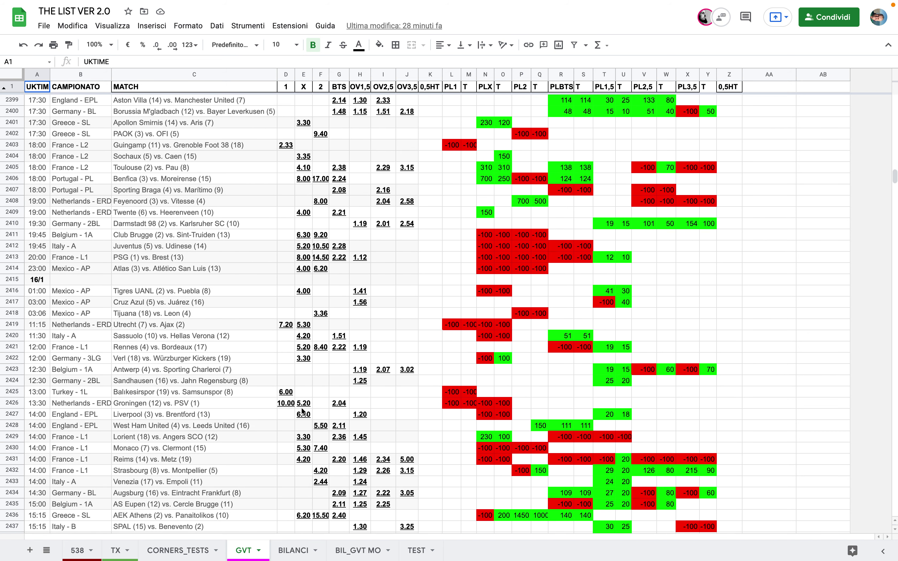
pyautogui.scroll(-3, 303, 411)
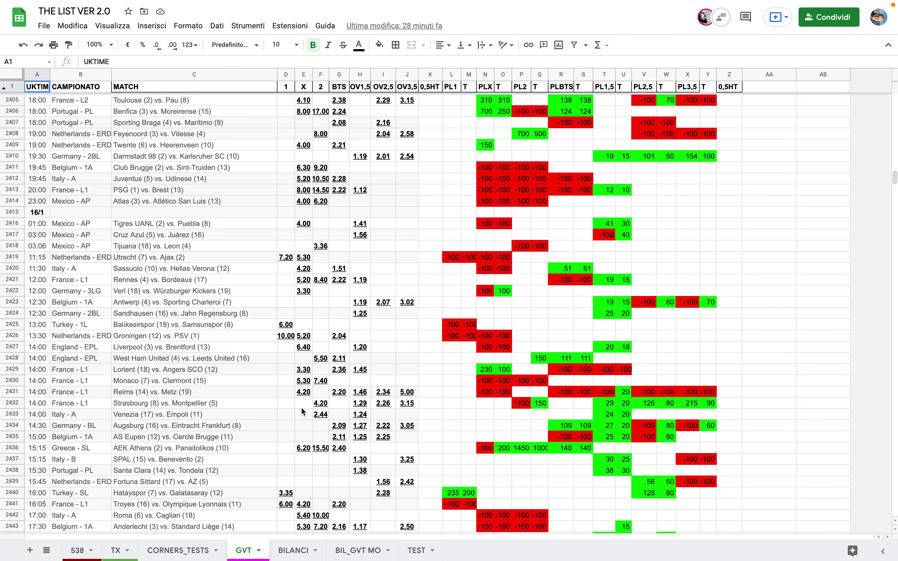
pyautogui.scroll(-15, 303, 412)
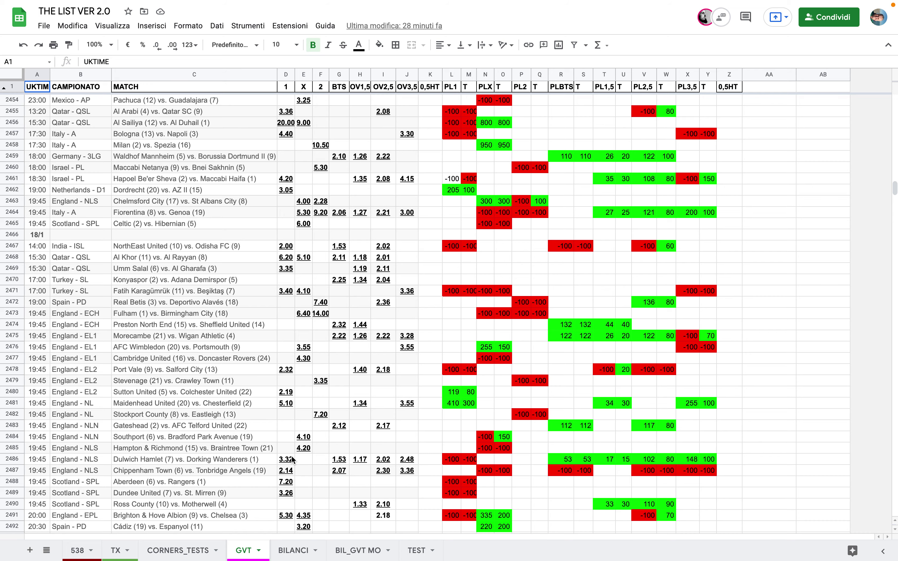
pyautogui.scroll(-9, 293, 460)
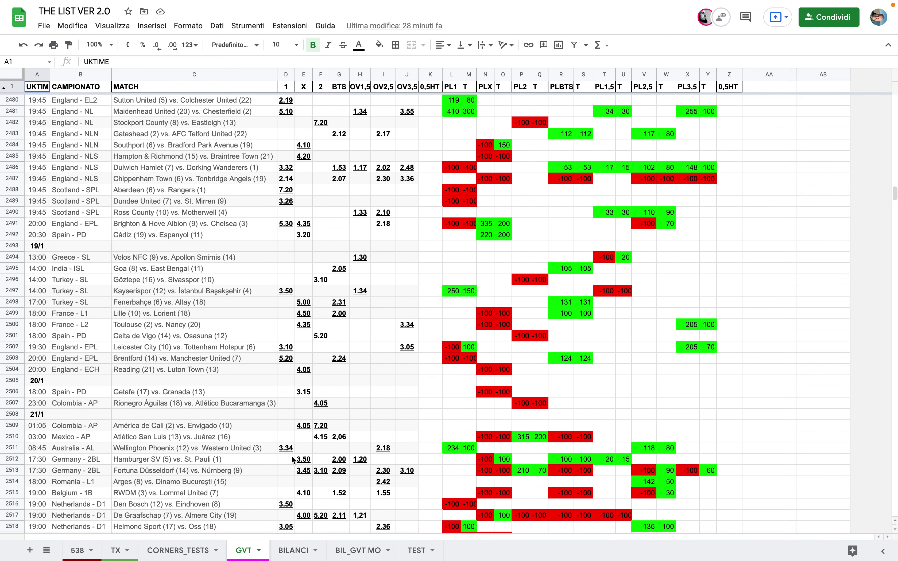
# Step: Review the GVT odds and profit and loss results for the matches from 21/1 to 29/01
pyautogui.scroll(-4, 292, 457)
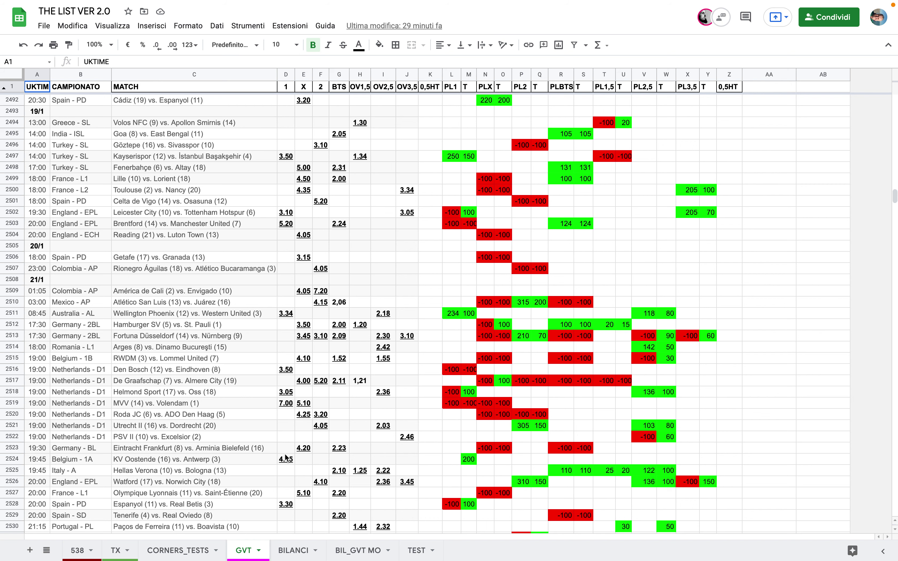
pyautogui.scroll(-15, 285, 458)
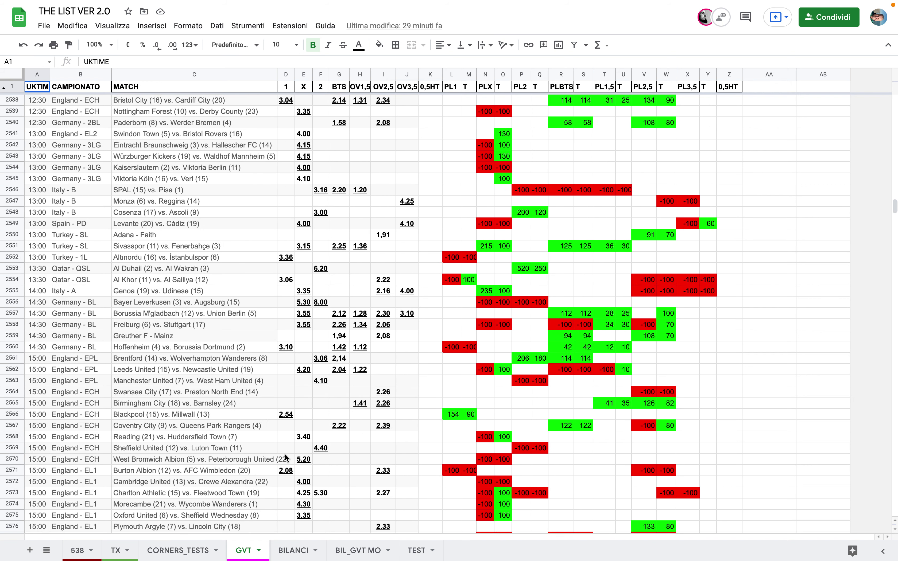
pyautogui.scroll(-10, 286, 457)
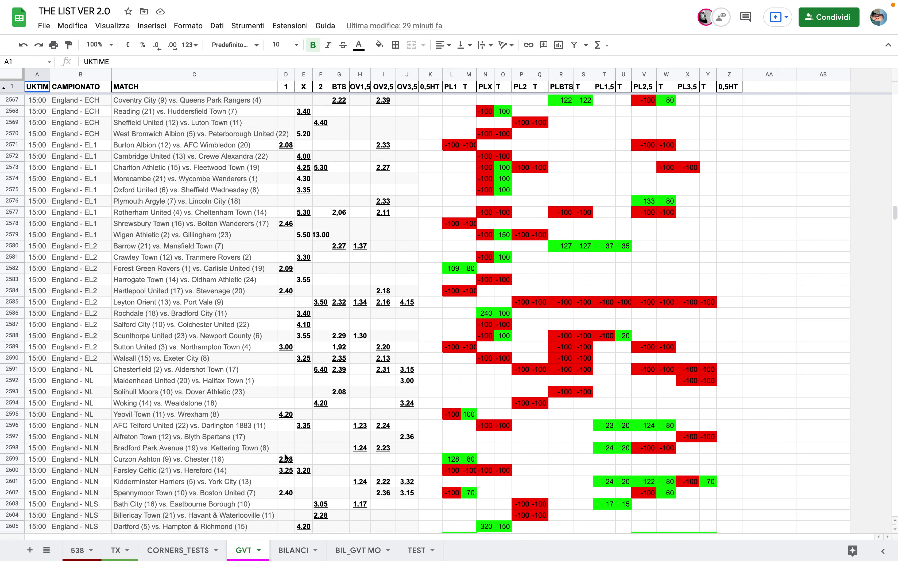
pyautogui.scroll(-12, 286, 457)
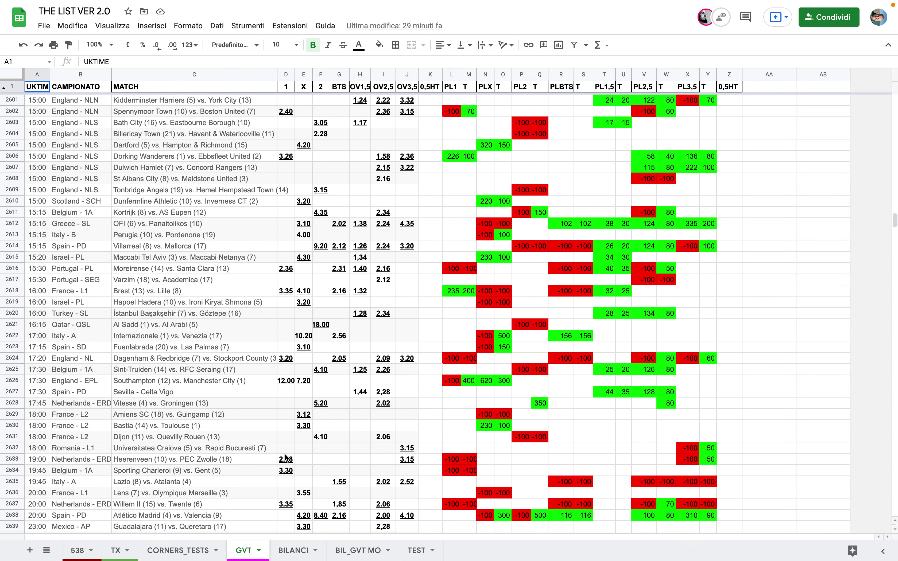
pyautogui.scroll(-20, 286, 458)
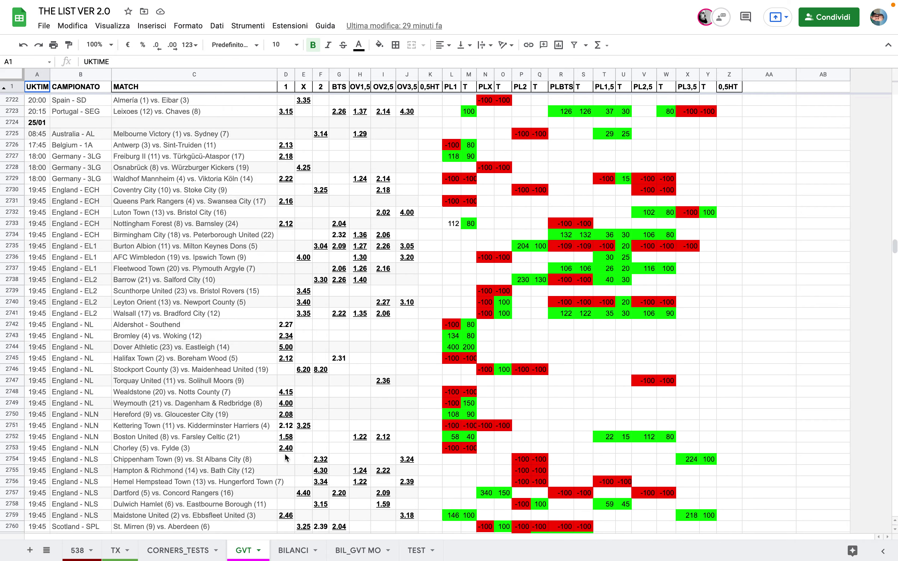
pyautogui.scroll(-20, 285, 453)
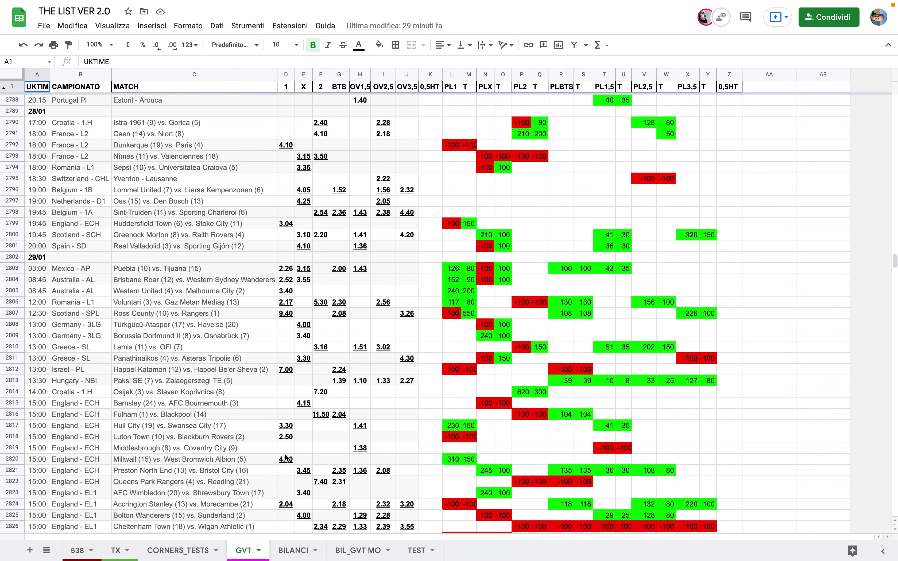
pyautogui.scroll(-11, 285, 453)
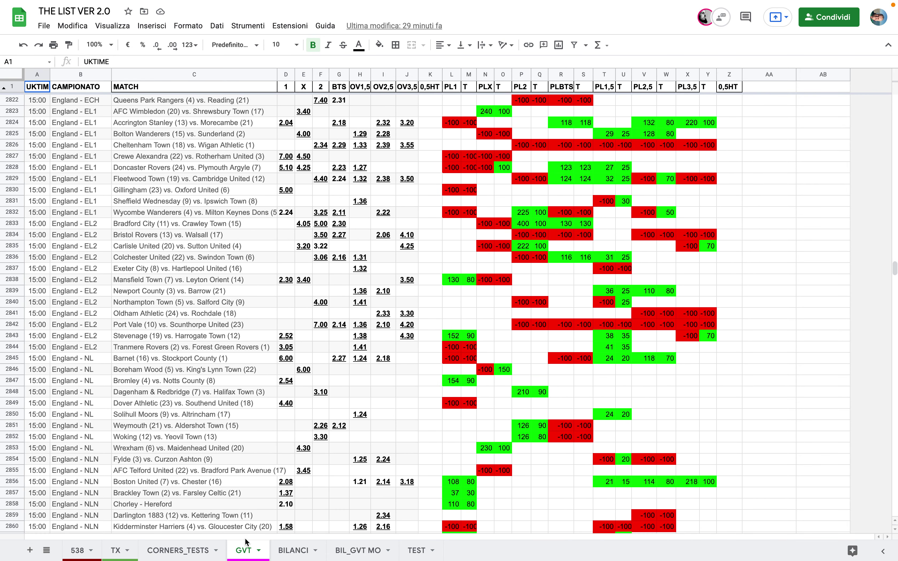
# Step: Open the BIL_GVT MO sheet and compare the GEN 21 balances for 1_PM and 1LIVE
pyautogui.click(293, 550)
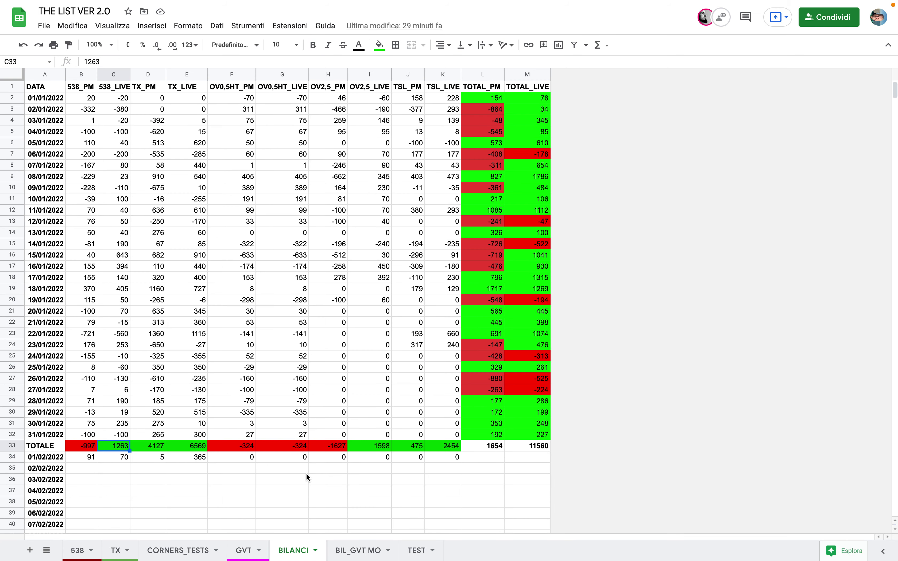
pyautogui.click(354, 551)
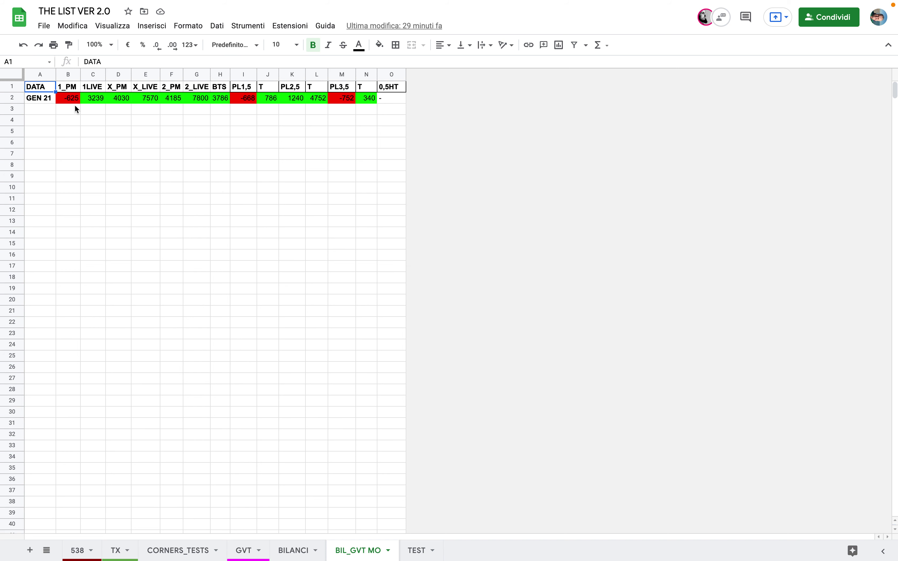
pyautogui.click(69, 99)
pyautogui.press('Right')
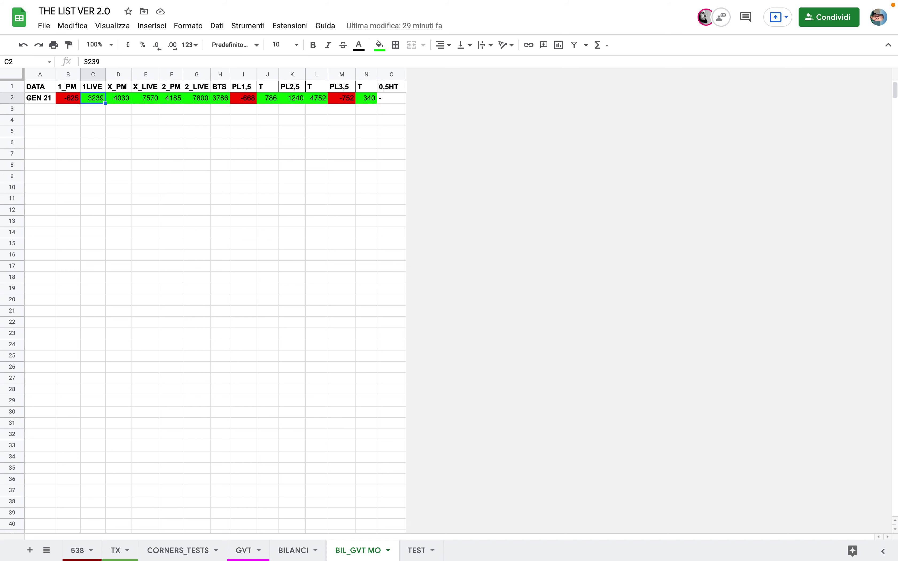
pyautogui.click(69, 98)
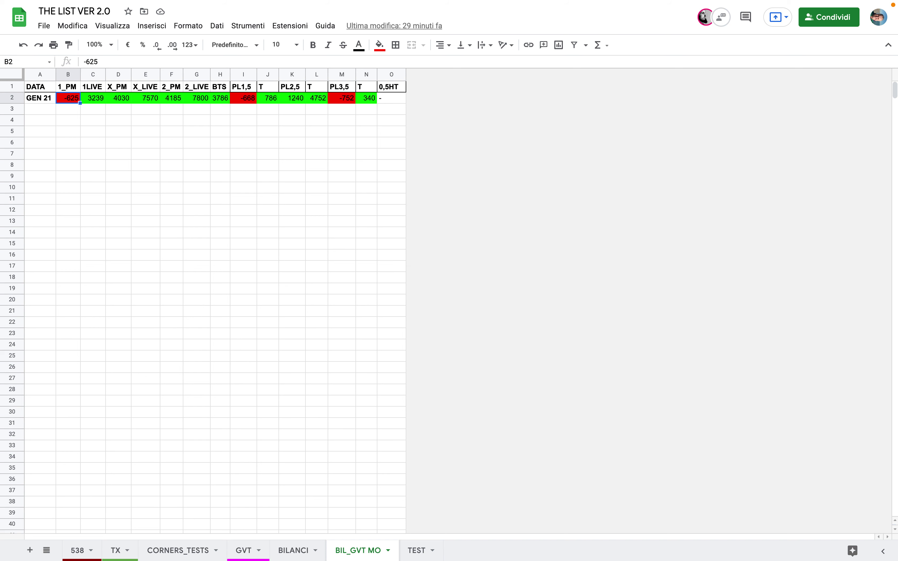
pyautogui.click(93, 98)
pyautogui.click(69, 98)
pyautogui.click(93, 99)
# Step: Check the GEN 21 balances for X_PM, X_LIVE, 2_PM and 2_LIVE in turn
pyautogui.click(118, 98)
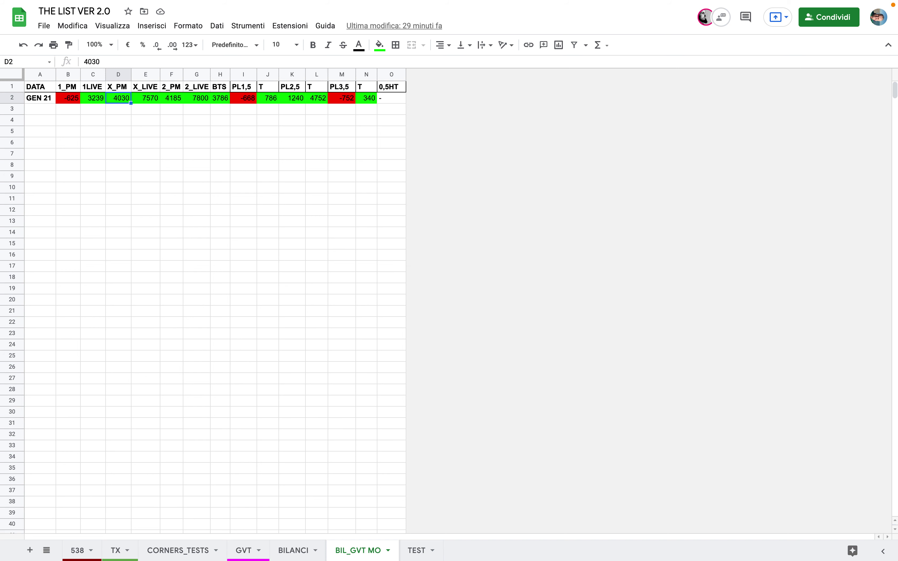
pyautogui.press('Right')
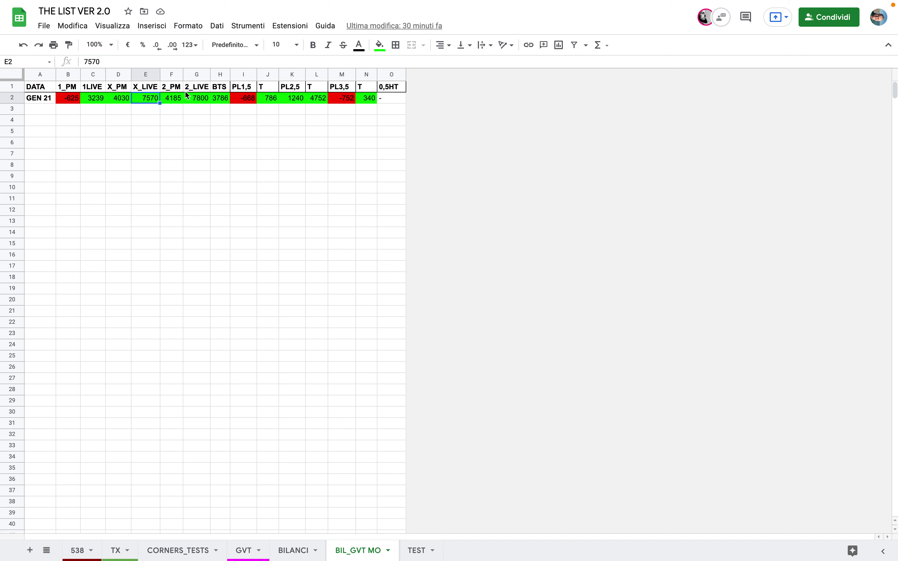
pyautogui.click(179, 98)
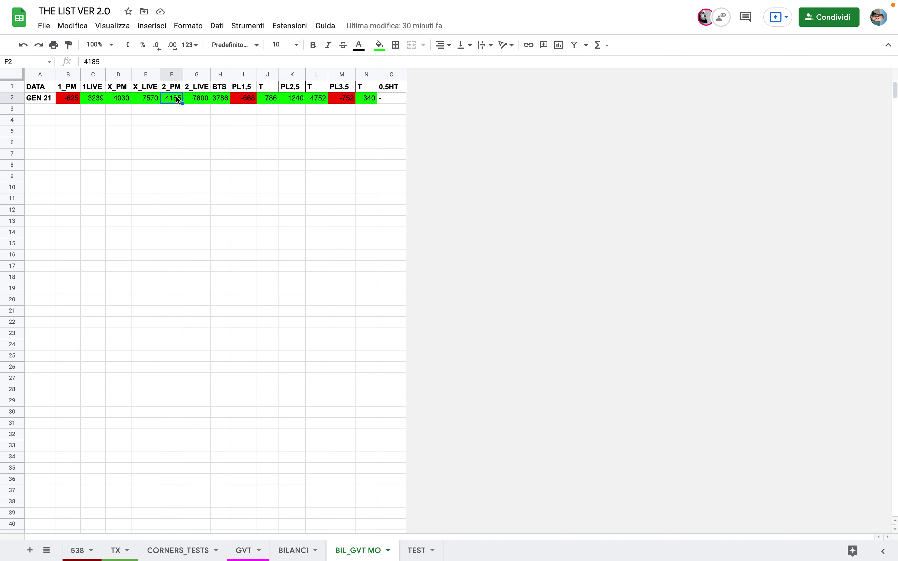
pyautogui.click(198, 102)
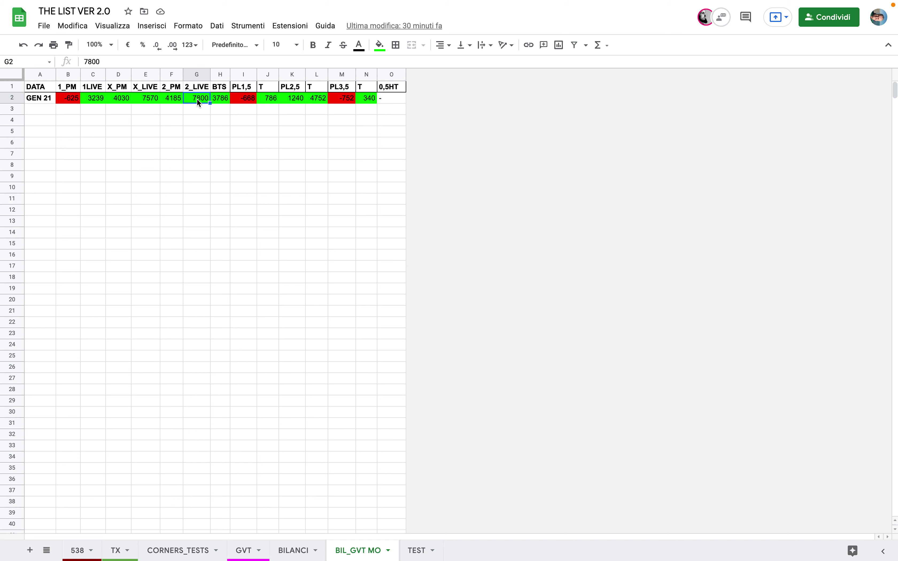
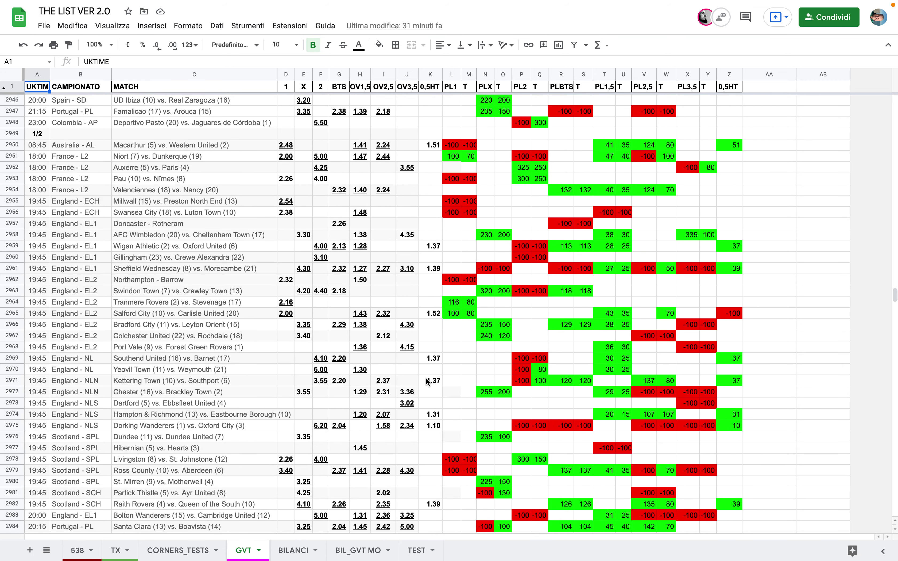
# Step: Find the latest GVT matches and examine the 0,5HT odds between Salford City vs. Carlisle United and Kettering Town vs. Southport
pyautogui.scroll(10, 426, 377)
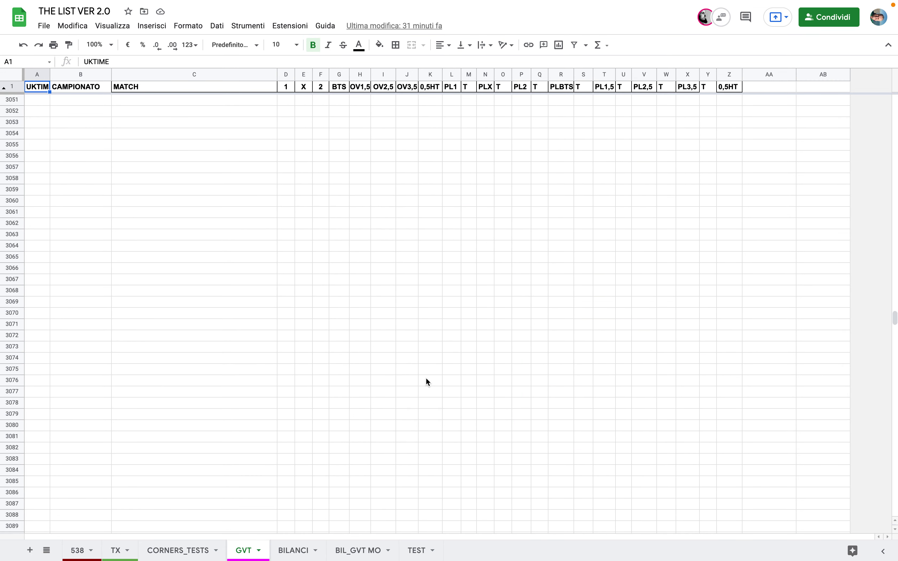
pyautogui.scroll(7, 427, 380)
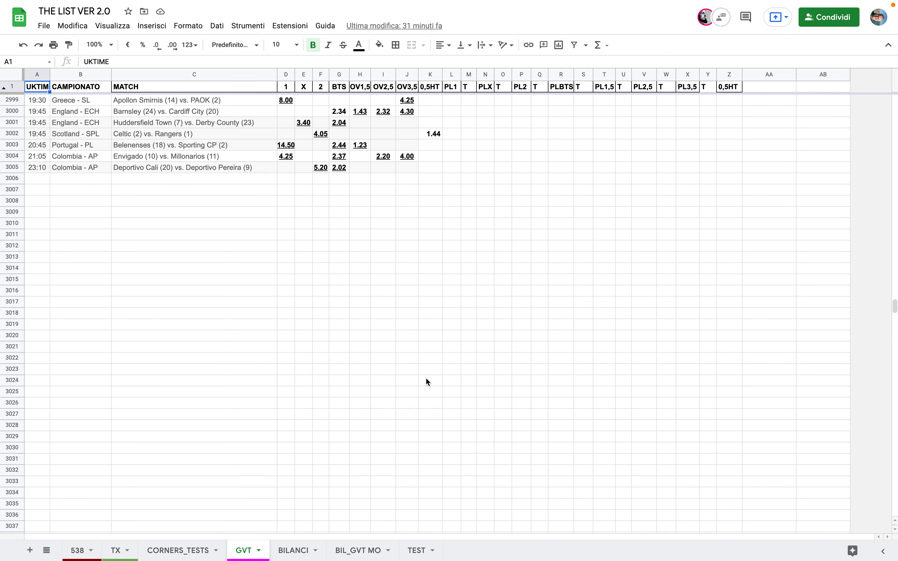
pyautogui.scroll(2, 427, 381)
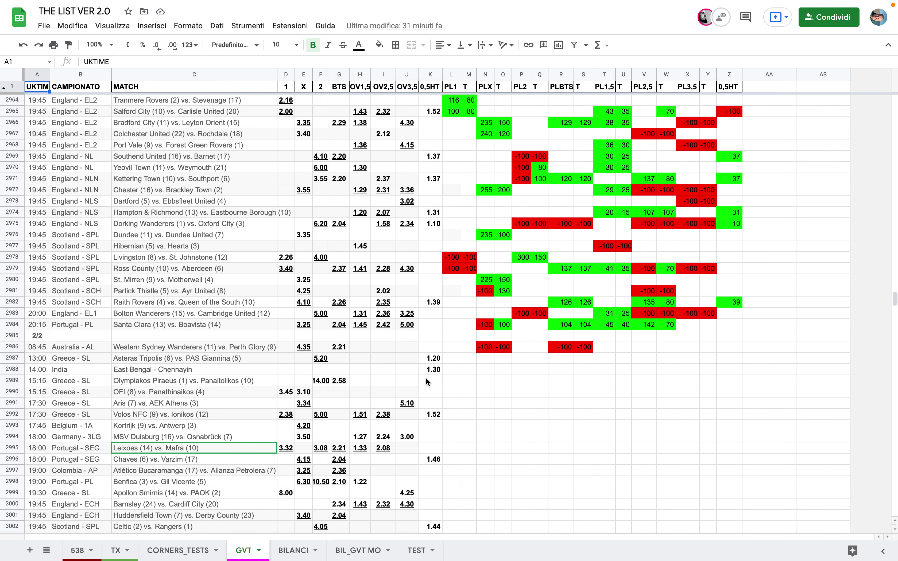
pyautogui.click(431, 172)
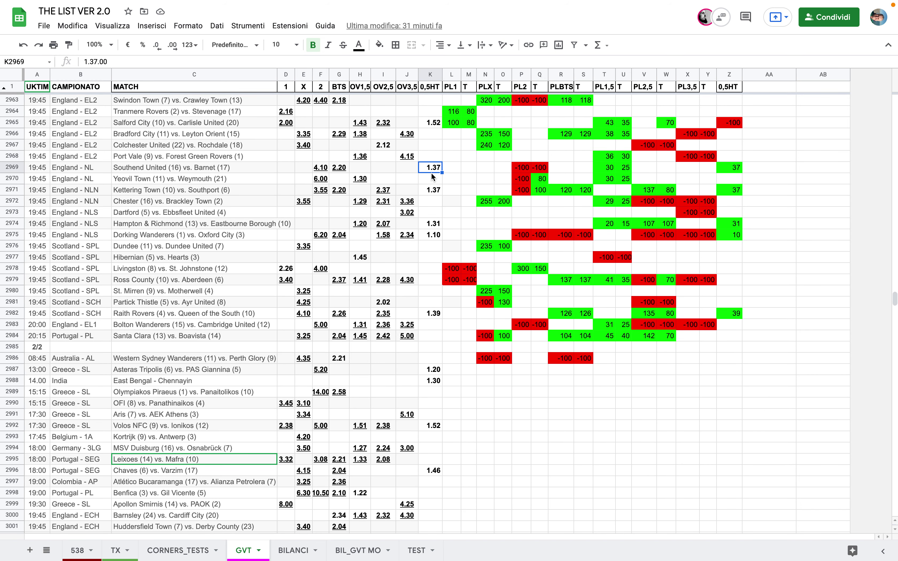
pyautogui.press('Up')
pyautogui.press('Up')
pyautogui.press('Up')
pyautogui.press('Up')
pyautogui.press('Up')
pyautogui.press('Down')
pyautogui.press('Down')
pyautogui.press('Down')
pyautogui.press('Down')
pyautogui.press('Down')
pyautogui.press('Down')
pyautogui.press('Down')
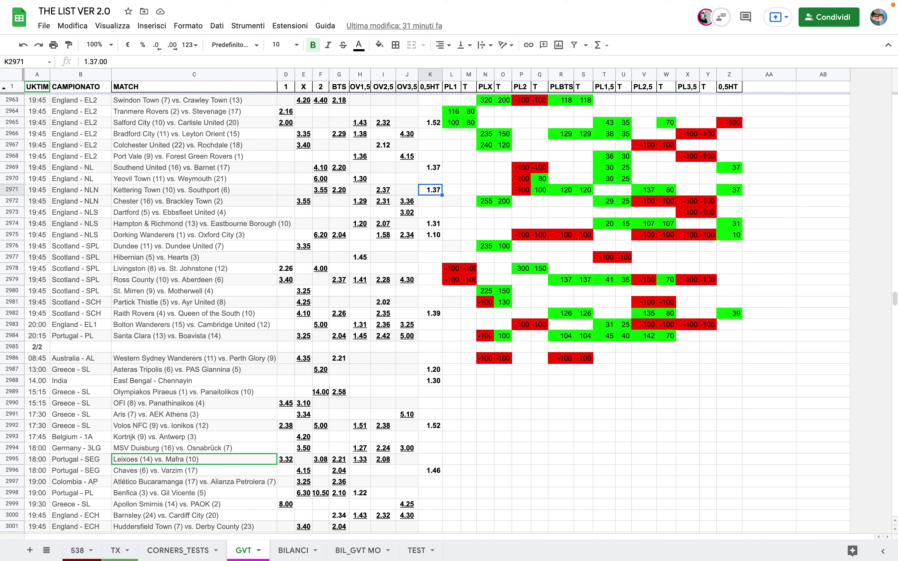
pyautogui.press('Up')
pyautogui.press('Up')
pyautogui.press('Up')
pyautogui.press('Up')
pyautogui.press('Up')
pyautogui.press('Up')
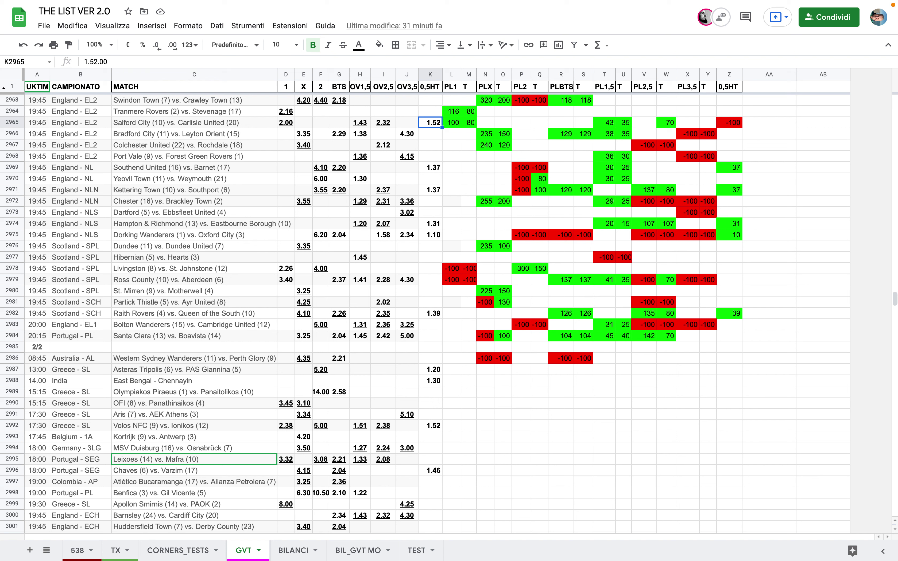
pyautogui.press('Down')
pyautogui.press('Down')
pyautogui.press('Down')
pyautogui.press('Down')
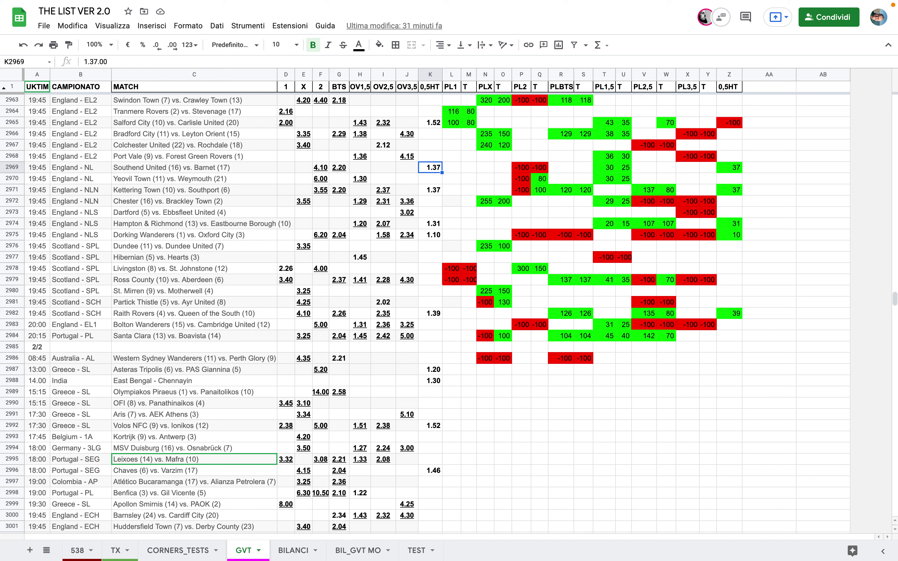
# Step: Go through the 0,5HT odds of the remaining 1/2 matches down to Bolton Wanderers vs. Cambridge United
pyautogui.press('Down')
pyautogui.press('Down')
pyautogui.press('Down')
pyautogui.press('Down')
pyautogui.press('Down')
pyautogui.press('Down')
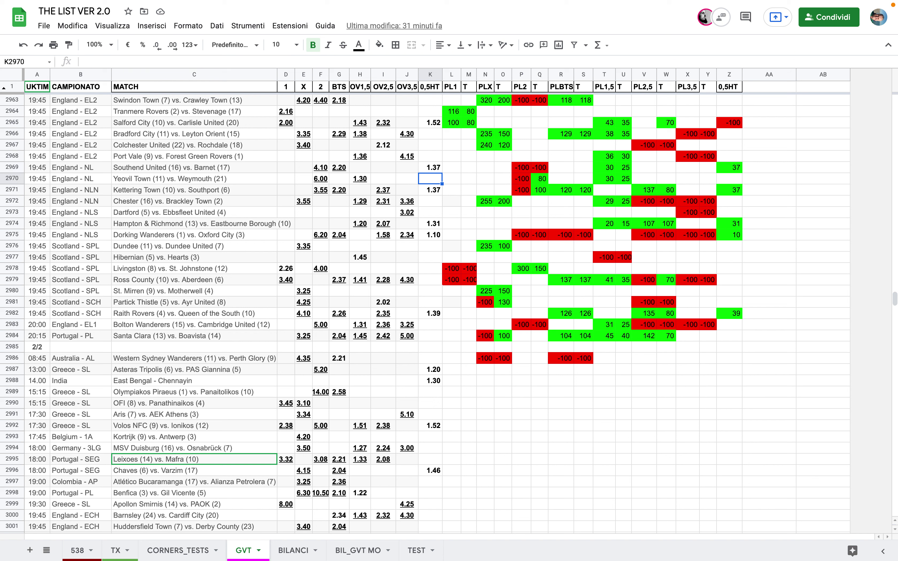
pyautogui.press('Down')
pyautogui.press('Down')
pyautogui.press('Down')
pyautogui.press('Down')
pyautogui.press('Down')
pyautogui.press('Down')
pyautogui.press('Down')
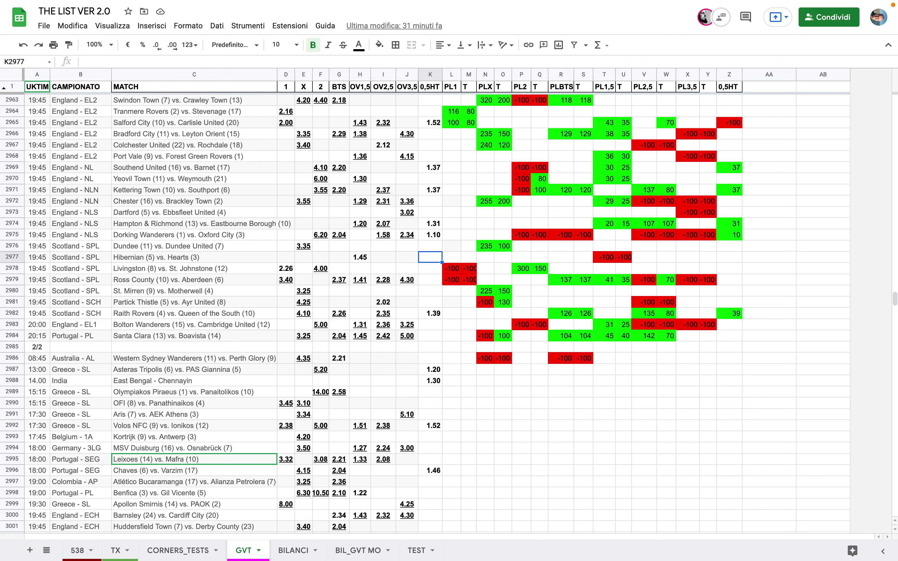
pyautogui.press('Down')
pyautogui.press('Down')
pyautogui.press('Down')
pyautogui.press('Down')
pyautogui.press('Down')
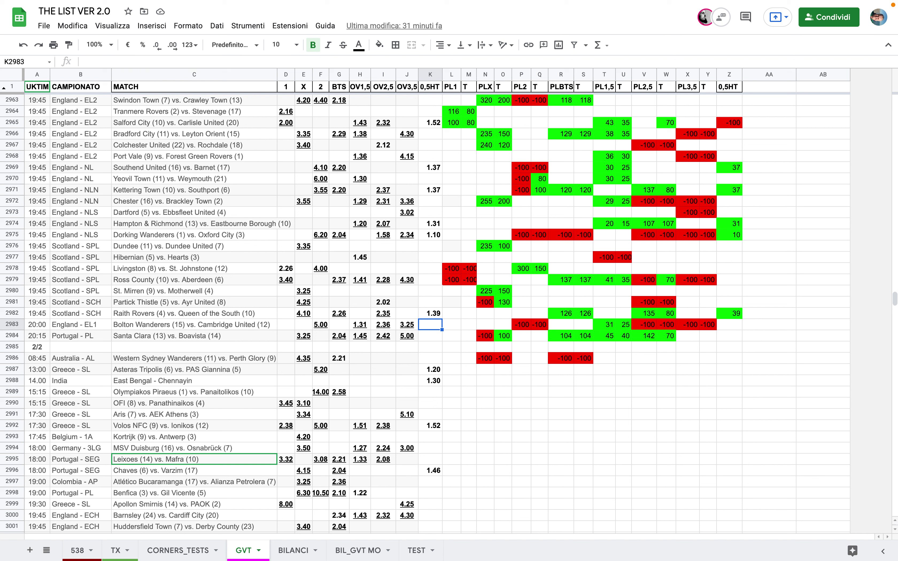
# Step: Go through the 0,5HT odds of the 2/2 matches to the end of the GVT list
pyautogui.press('Down')
pyautogui.press('Down')
pyautogui.press('Down')
pyautogui.press('Down')
pyautogui.press('Down')
pyautogui.press('Down')
pyautogui.press('Down')
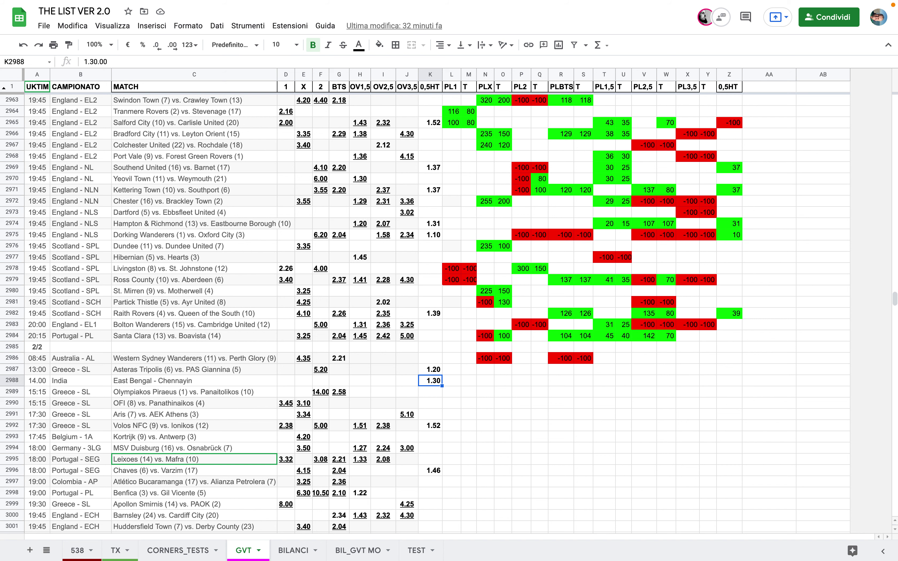
pyautogui.press('Down')
pyautogui.press('Down')
pyautogui.press('Down')
pyautogui.press('Down')
pyautogui.press('Down')
pyautogui.press('Down')
pyautogui.press('Down')
pyautogui.press('Down')
pyautogui.press('Down')
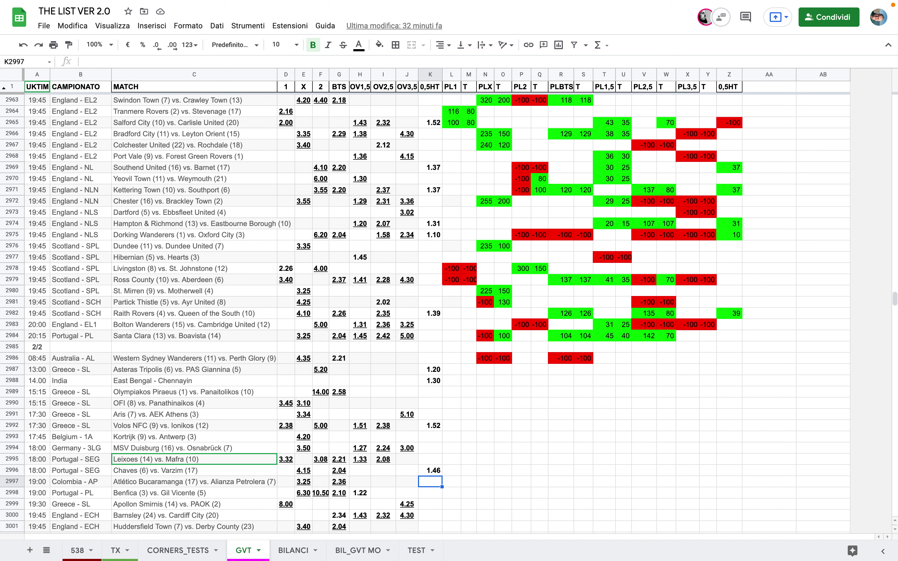
pyautogui.press('Down')
pyautogui.press('Down')
pyautogui.press('Down')
pyautogui.press('Down')
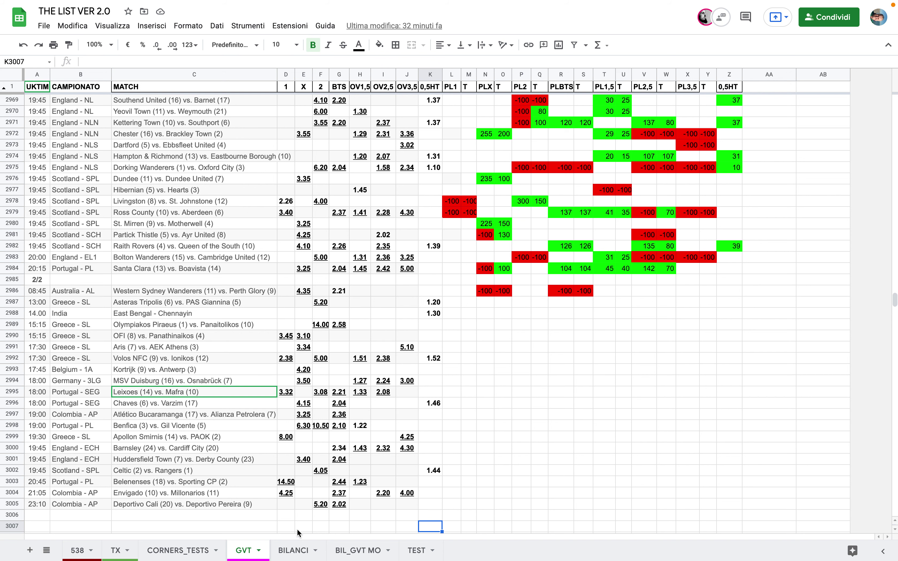
# Step: Open the BILANCI sheet and check the TOTALE row values for TOTAL_PM and TOTAL_LIVE
pyautogui.click(299, 551)
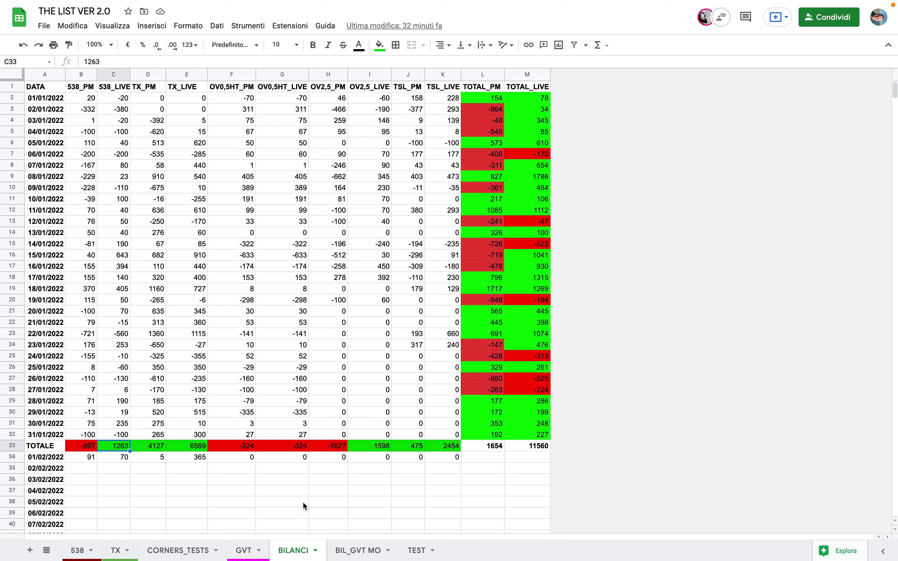
pyautogui.click(482, 447)
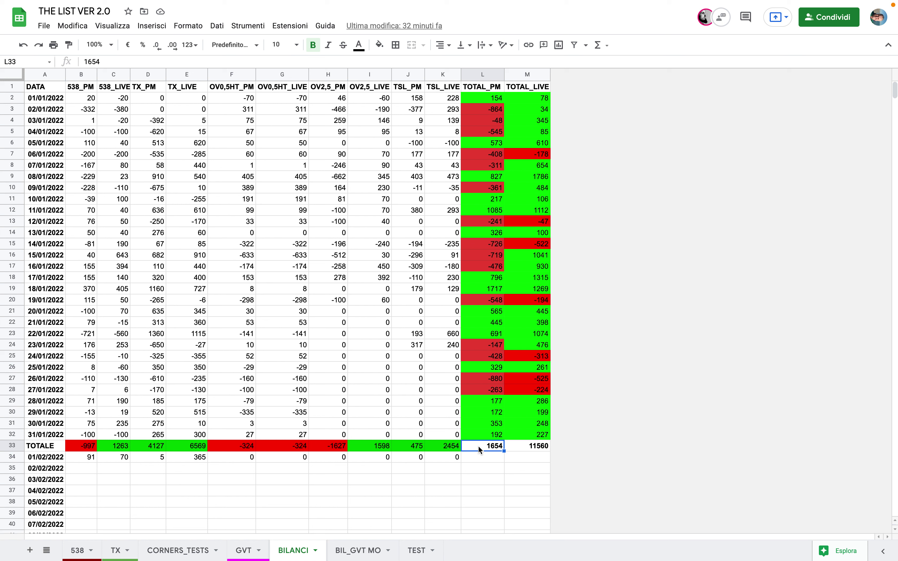
pyautogui.click(527, 450)
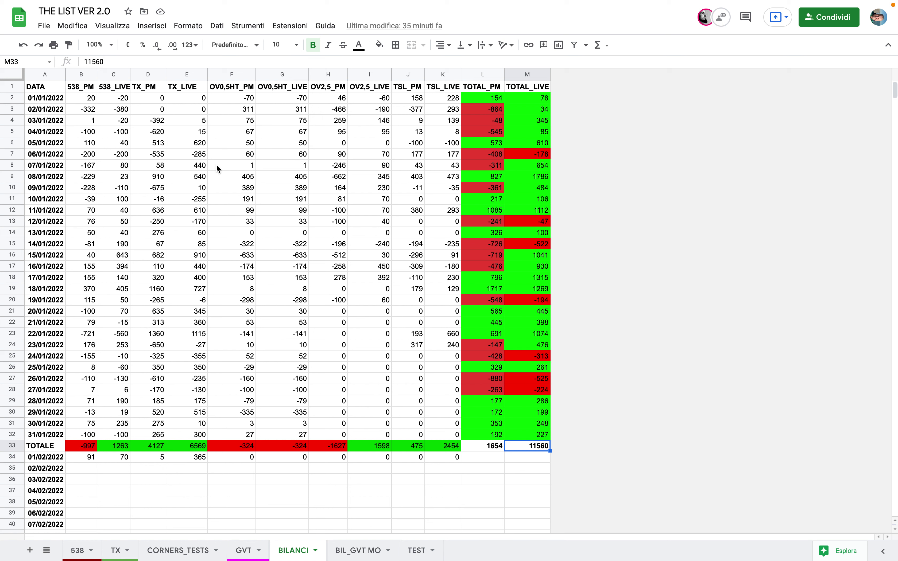
pyautogui.click(713, 12)
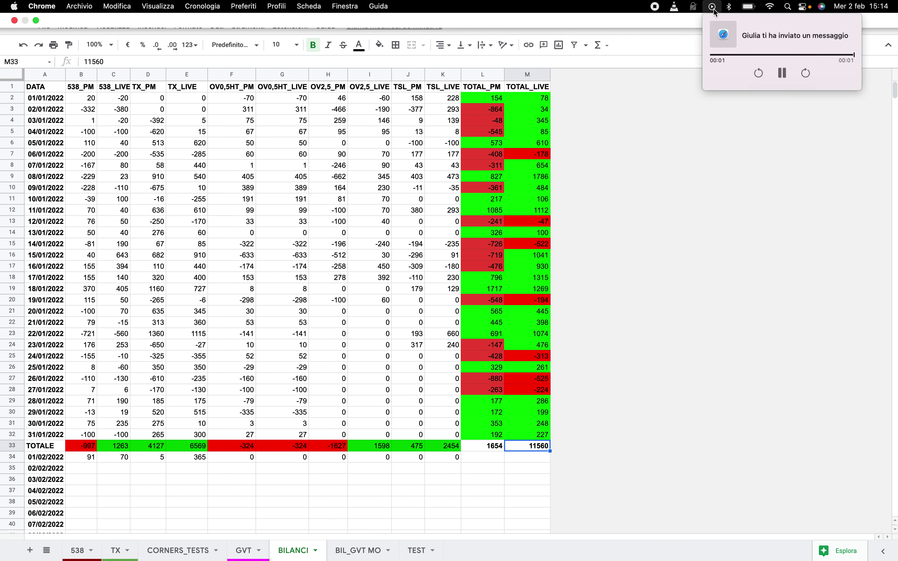